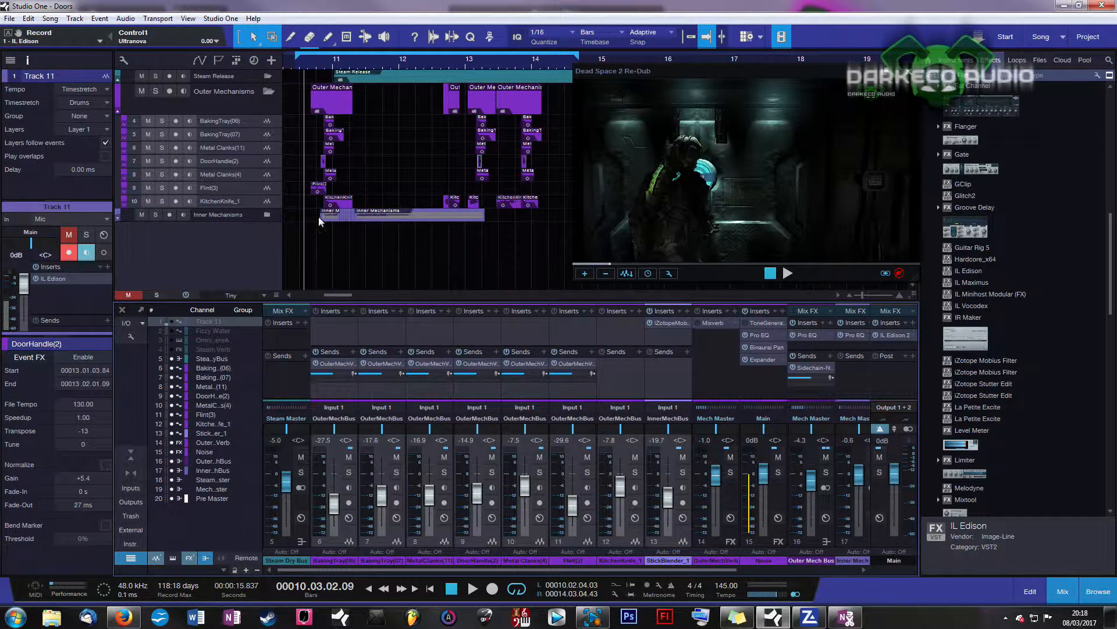
# Step: Audition the BakingTray(06), Flint(3) and KitchenKnife events individually, then return to the selection tool
pyautogui.press('8')
pyautogui.click(327, 139)
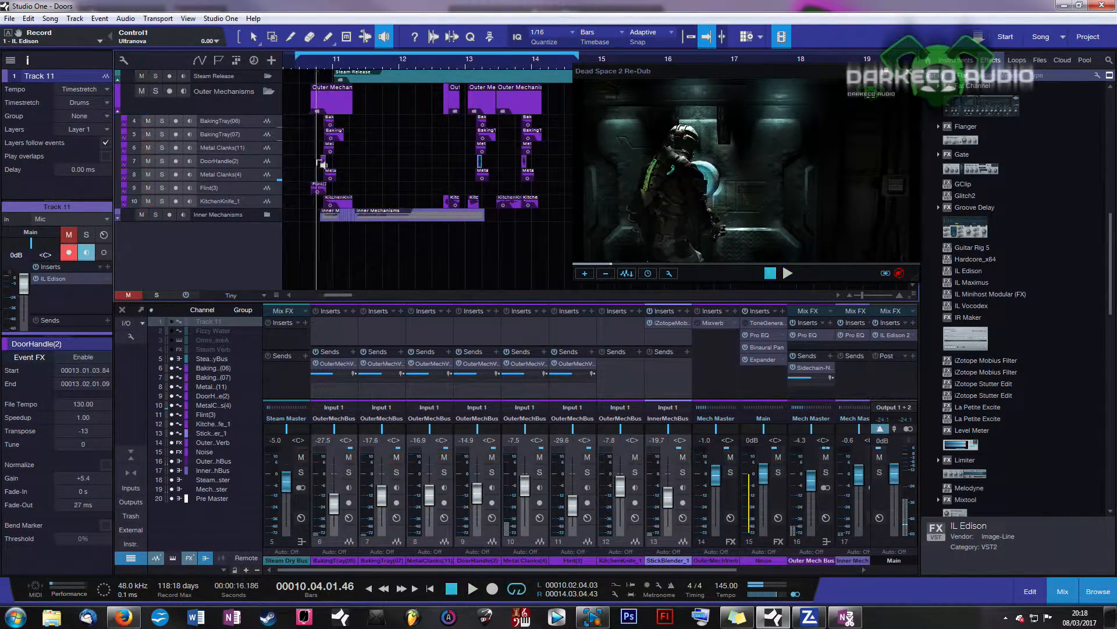
pyautogui.click(315, 190)
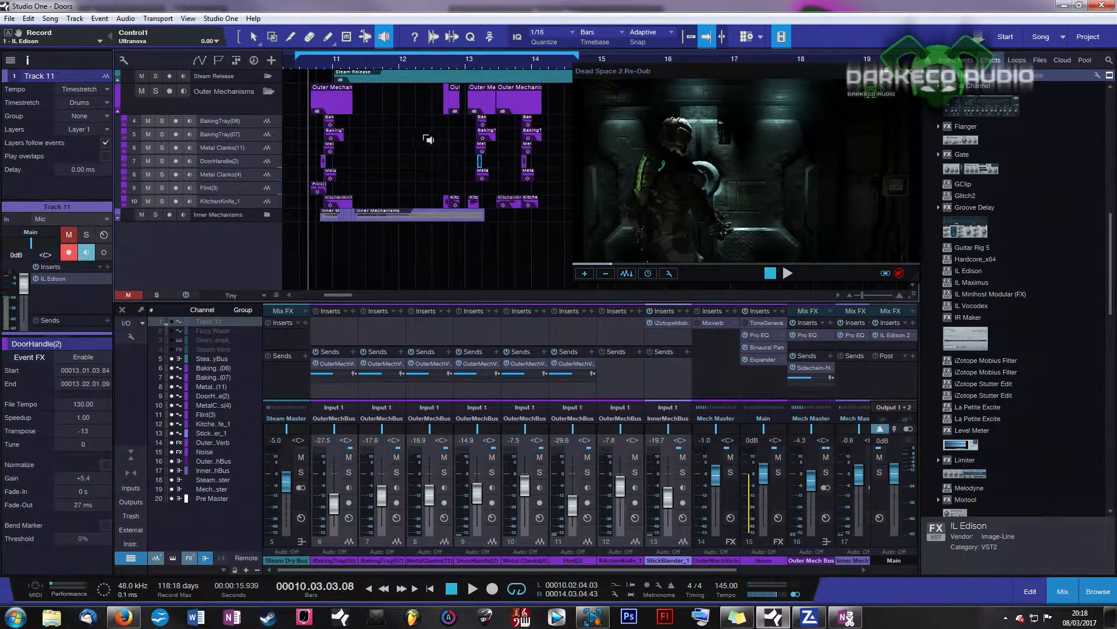
pyautogui.click(324, 204)
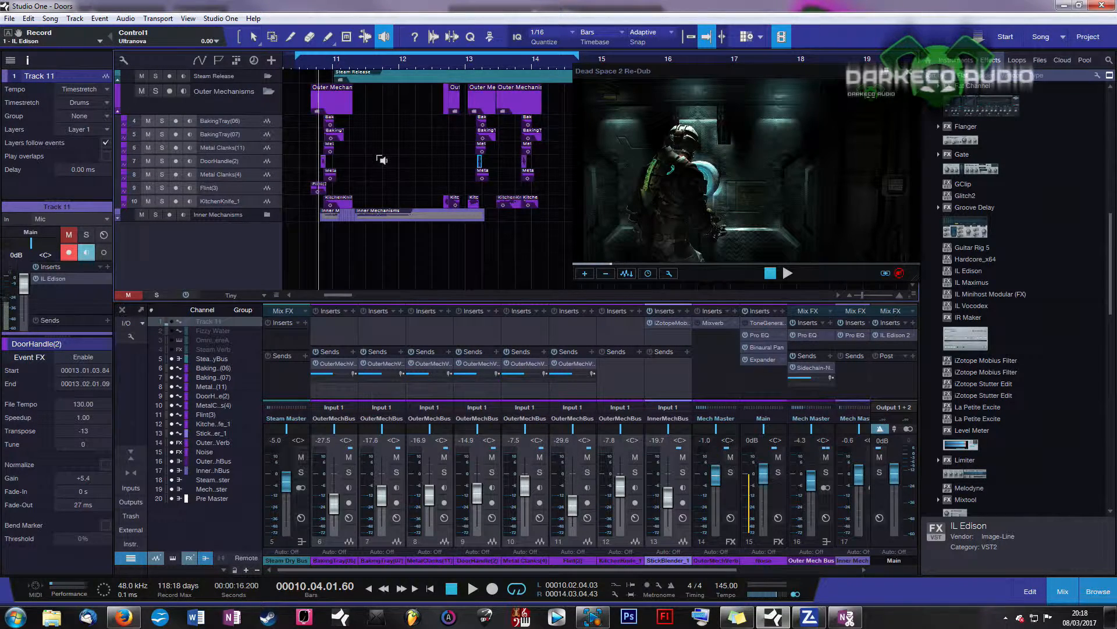
pyautogui.press('1')
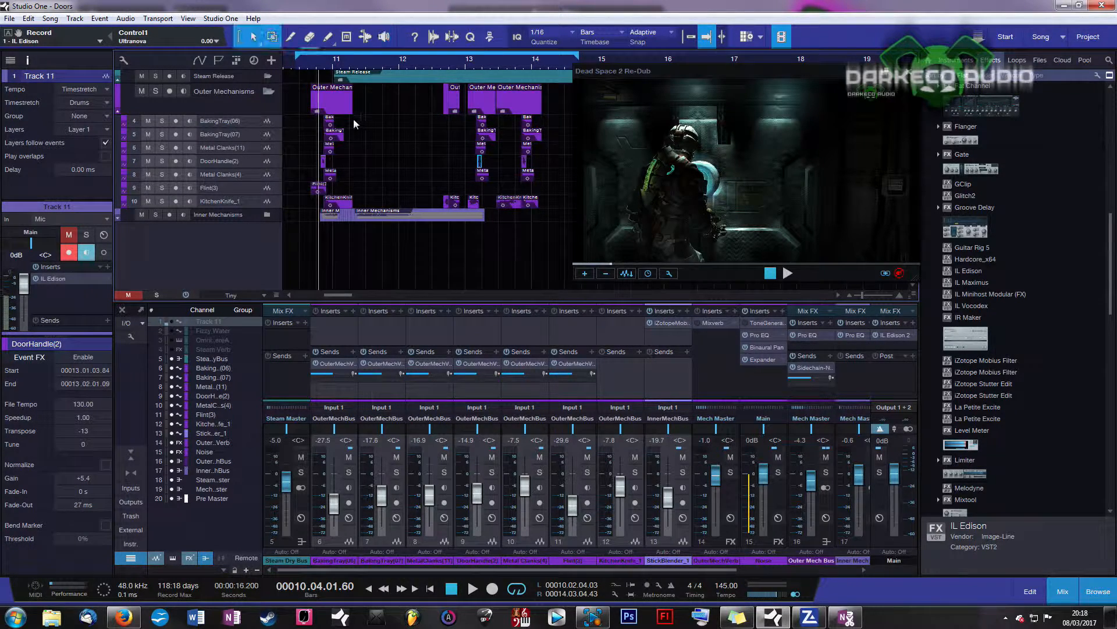
# Step: Play the scene twice from bar 10.3 alongside the video, leaving the playhead near bar 10
pyautogui.click(302, 66)
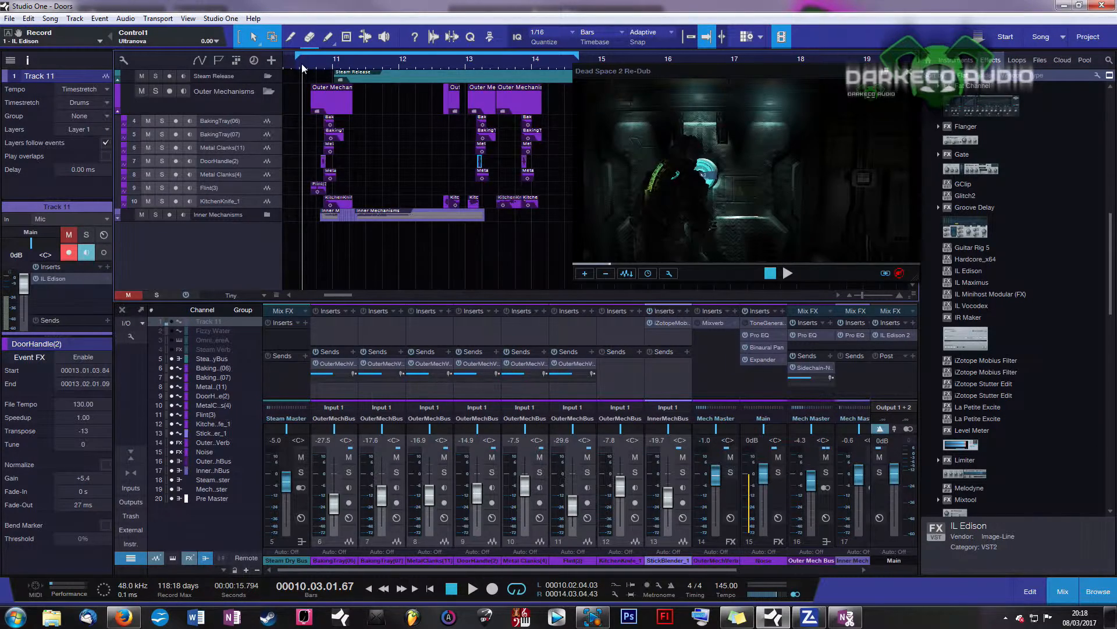
pyautogui.press('space')
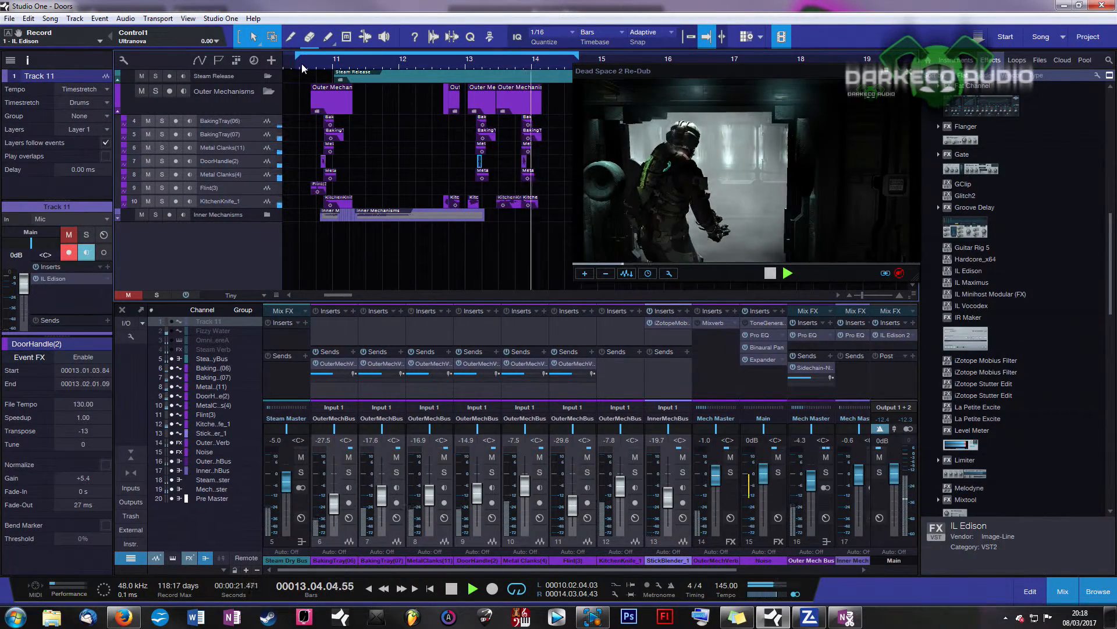
pyautogui.press('space')
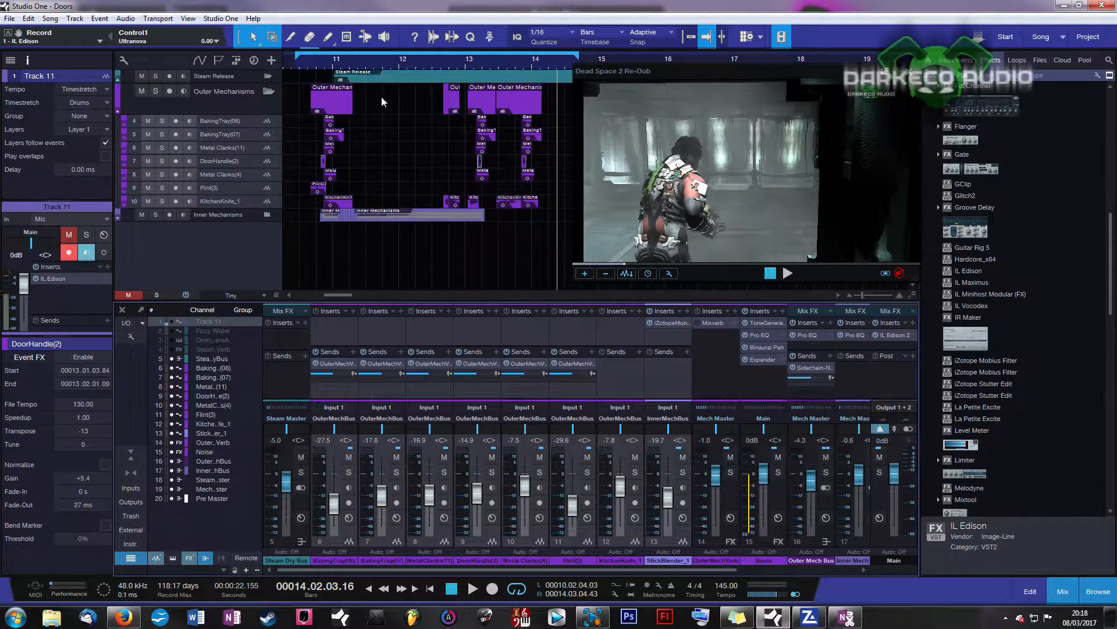
pyautogui.click(301, 65)
pyautogui.press('space')
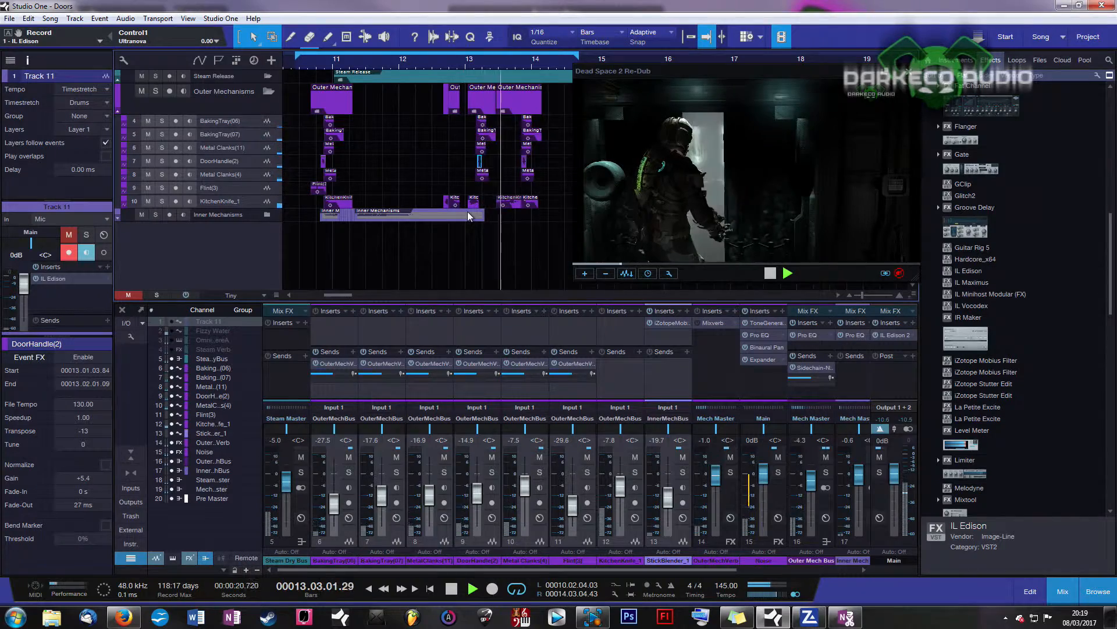
pyautogui.press('space')
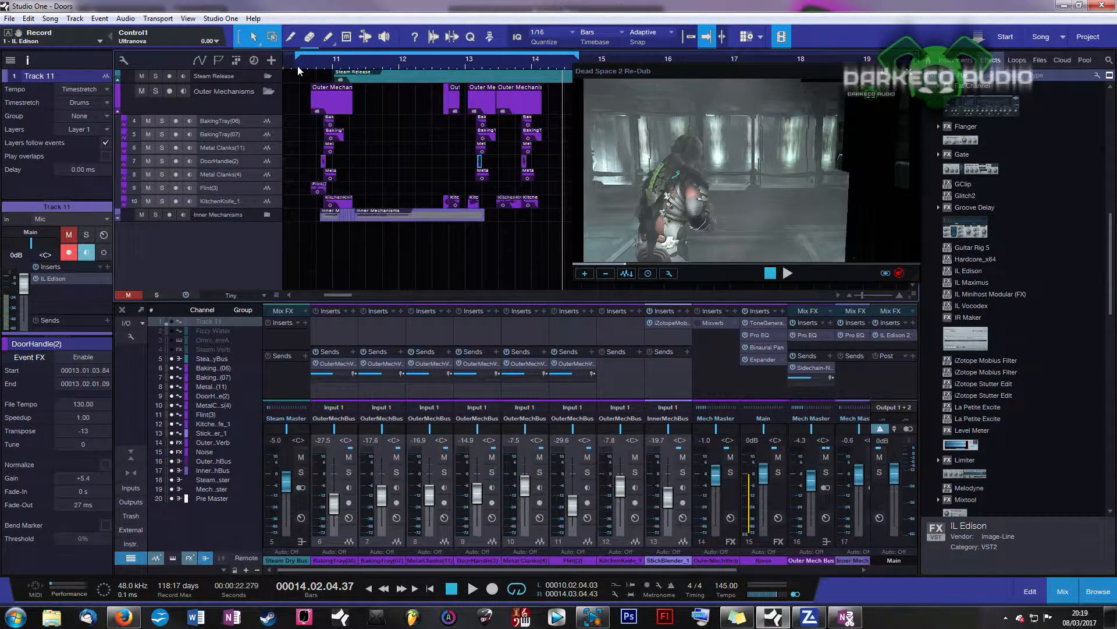
pyautogui.click(298, 68)
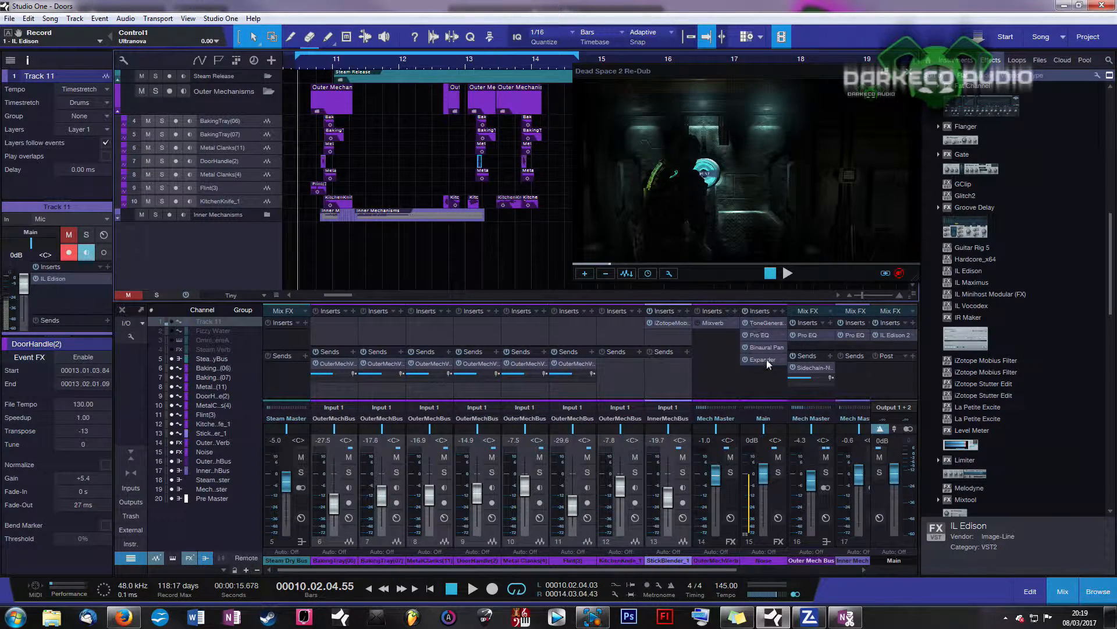
# Step: Open the Noise channel's Tone Generator editor and keep its waveform on White Noise
pyautogui.click(770, 323)
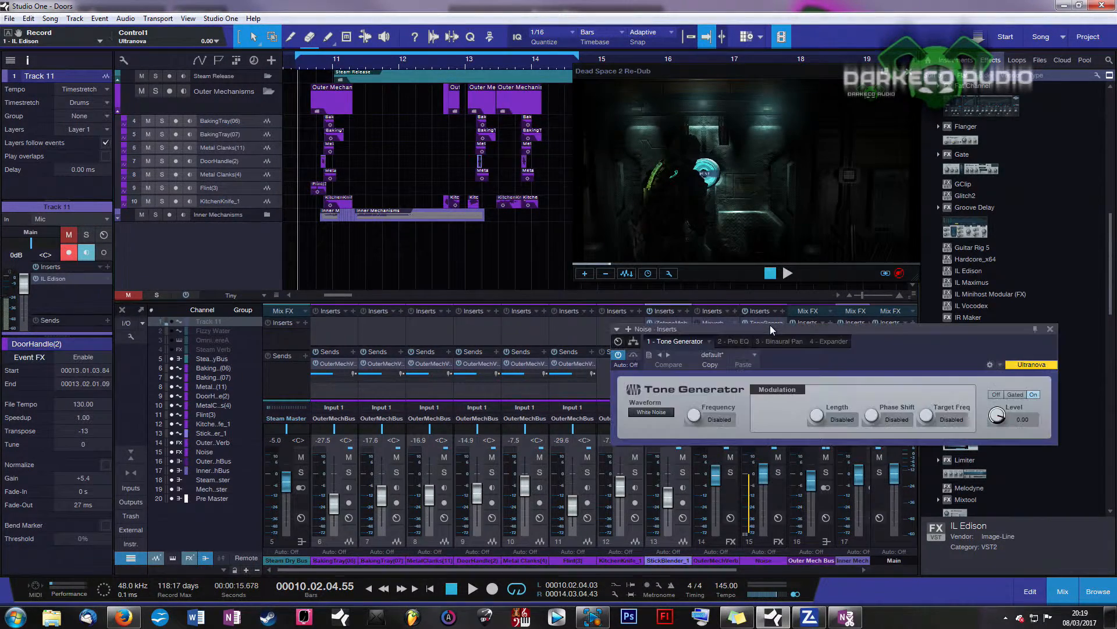
pyautogui.moveTo(833, 328); pyautogui.dragTo(326, 219)
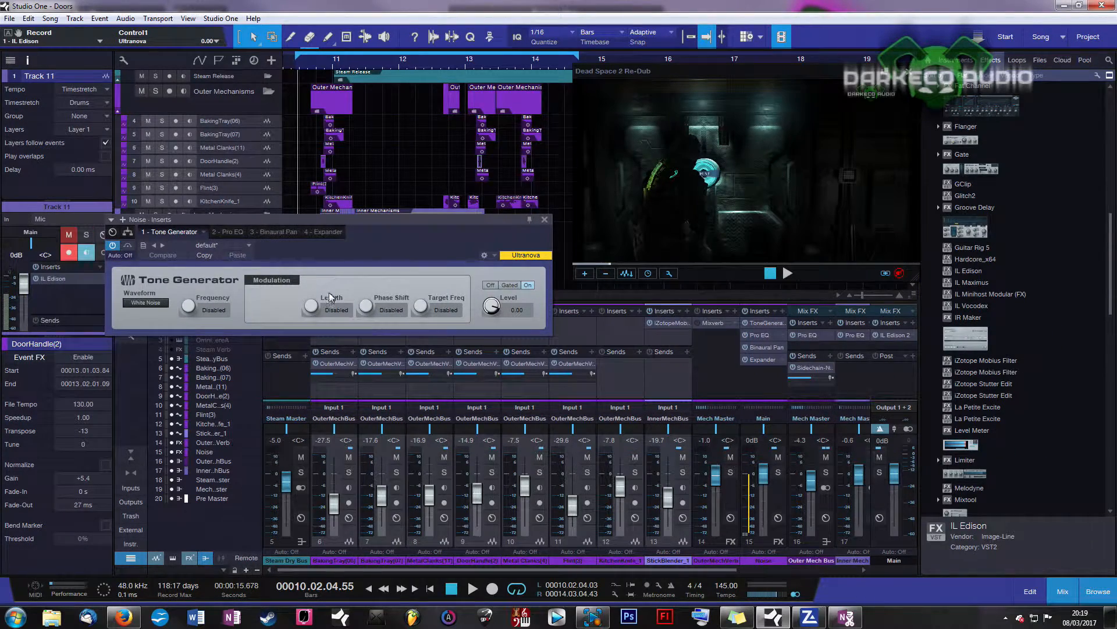
pyautogui.click(149, 304)
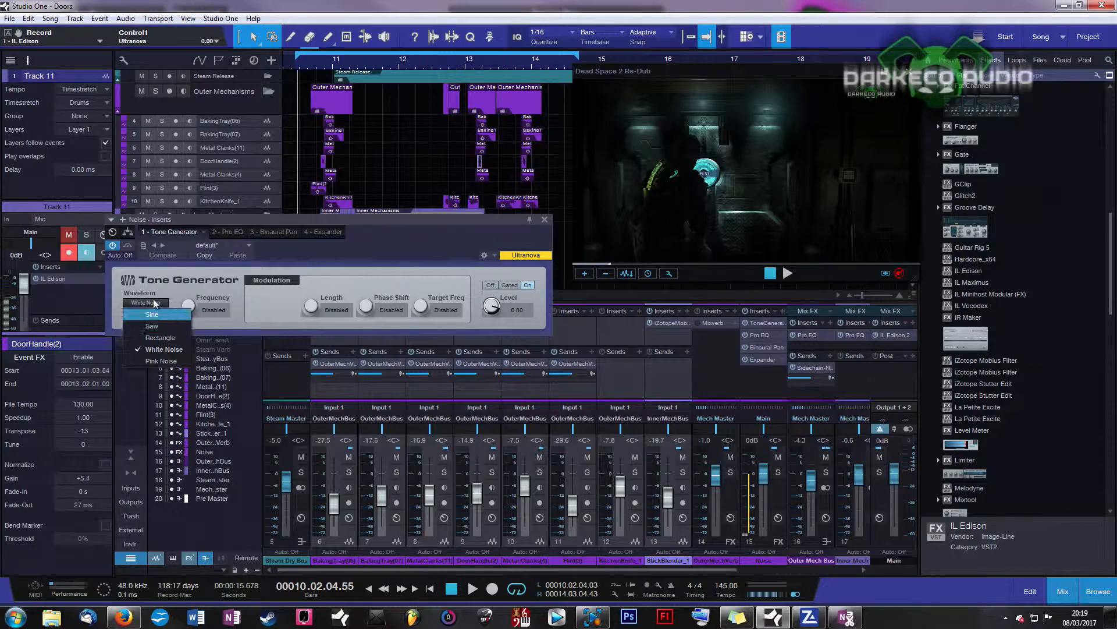
pyautogui.click(367, 256)
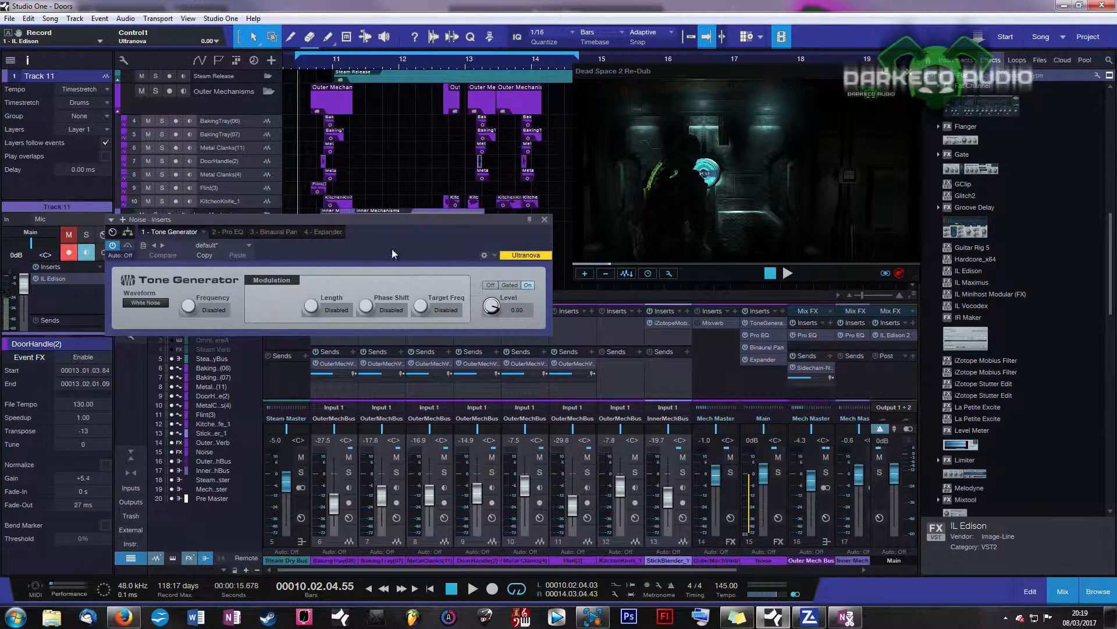
# Step: Show the Noise channel's Pro EQ, comparing it briefly with the Expander settings
pyautogui.click(231, 232)
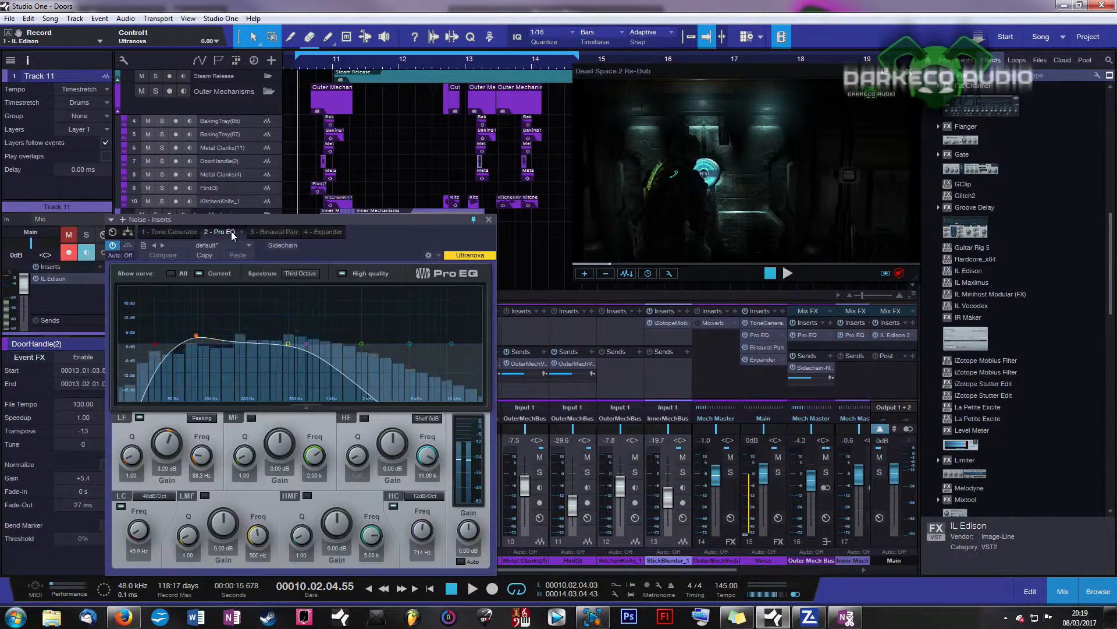
pyautogui.moveTo(332, 224); pyautogui.dragTo(350, 169)
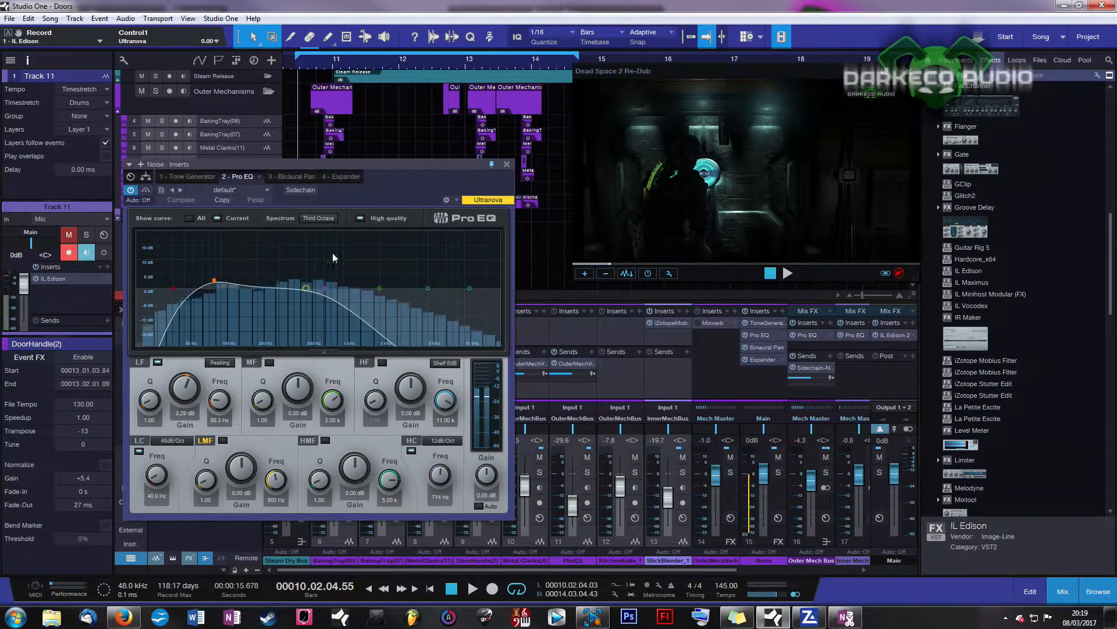
pyautogui.click(344, 176)
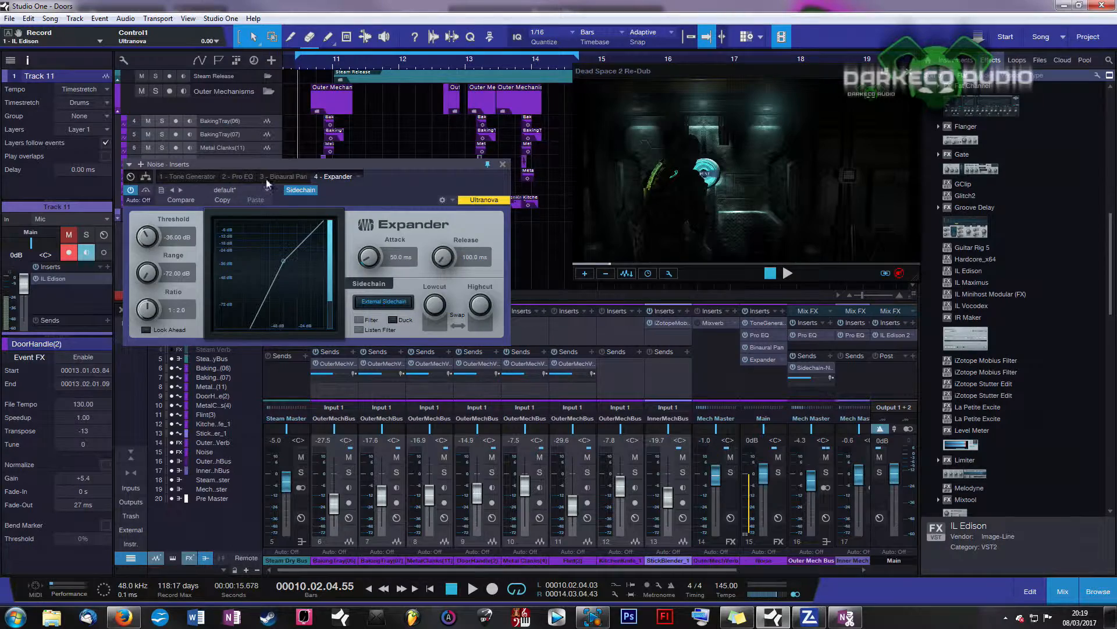
pyautogui.click(245, 176)
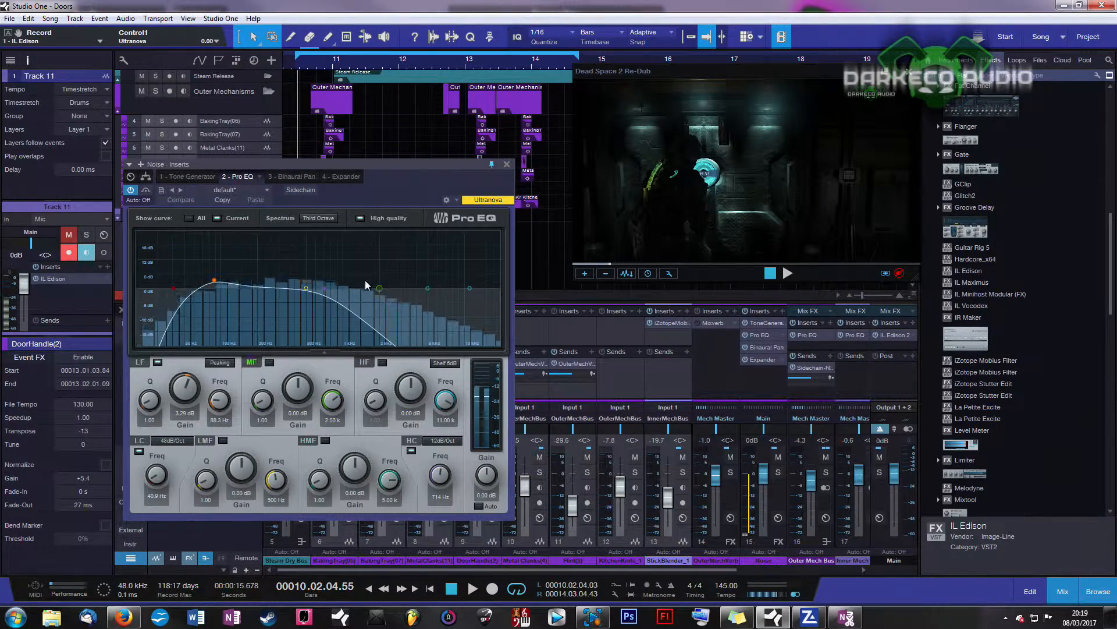
pyautogui.click(338, 177)
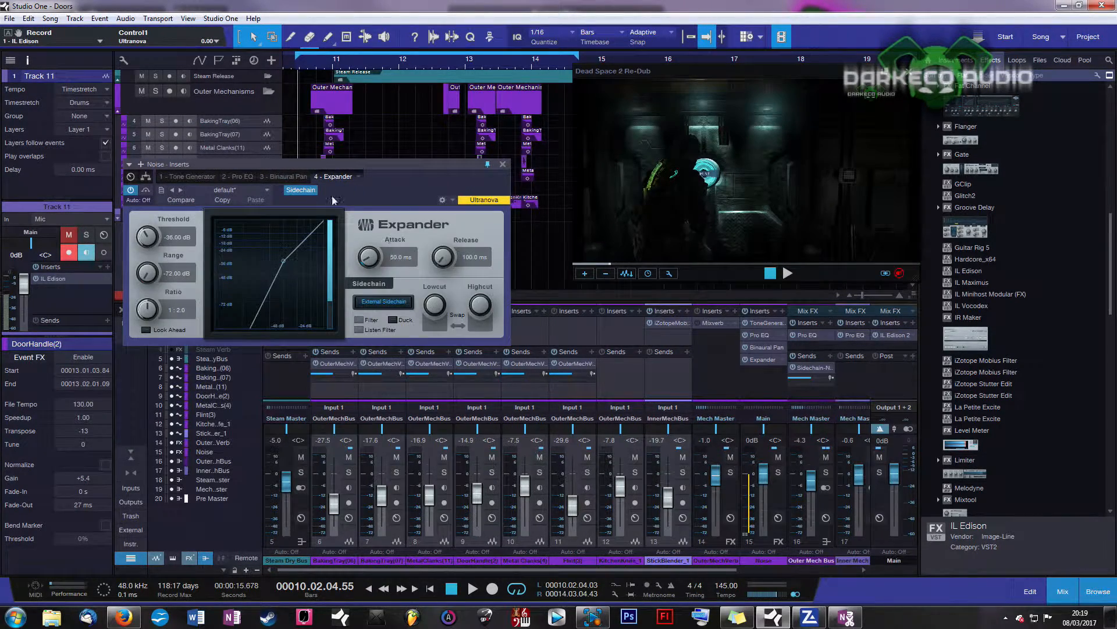
pyautogui.click(249, 176)
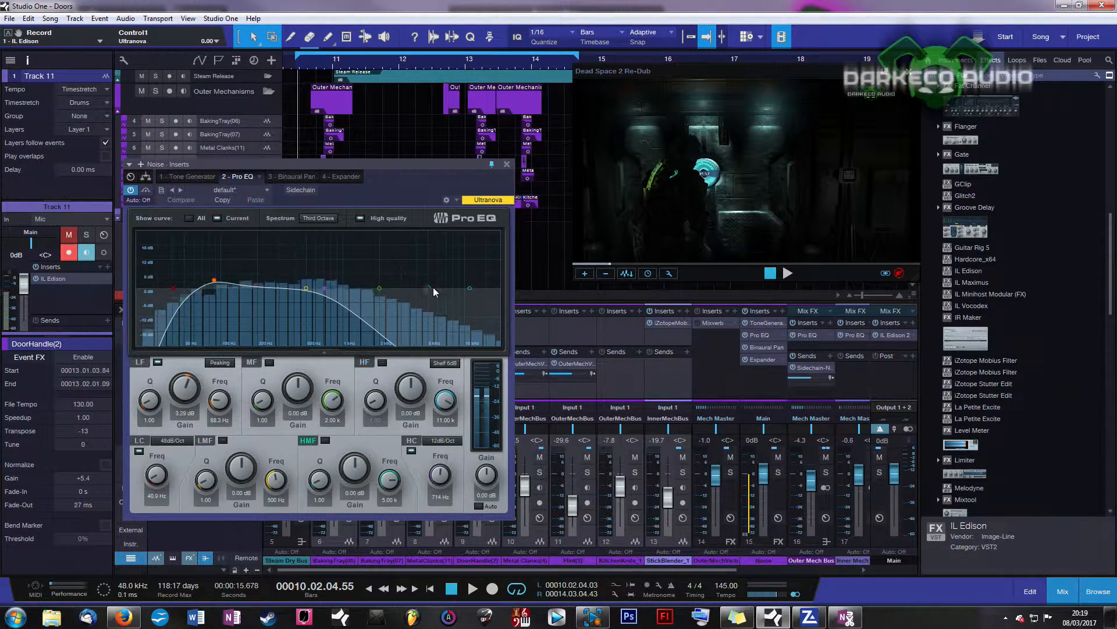
# Step: Raise the Pro EQ high cut from 714 Hz to 5.40 kHz, play, and return it to 714 Hz
pyautogui.moveTo(400, 167); pyautogui.dragTo(297, 146)
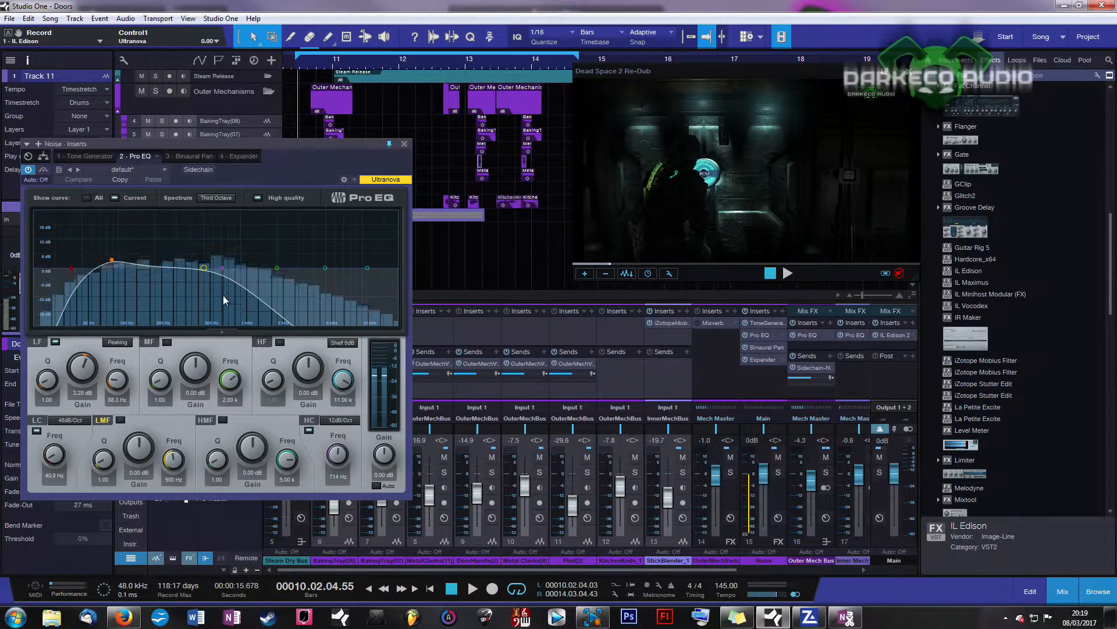
pyautogui.moveTo(222, 270); pyautogui.dragTo(327, 268)
pyautogui.moveTo(326, 143); pyautogui.dragTo(340, 199)
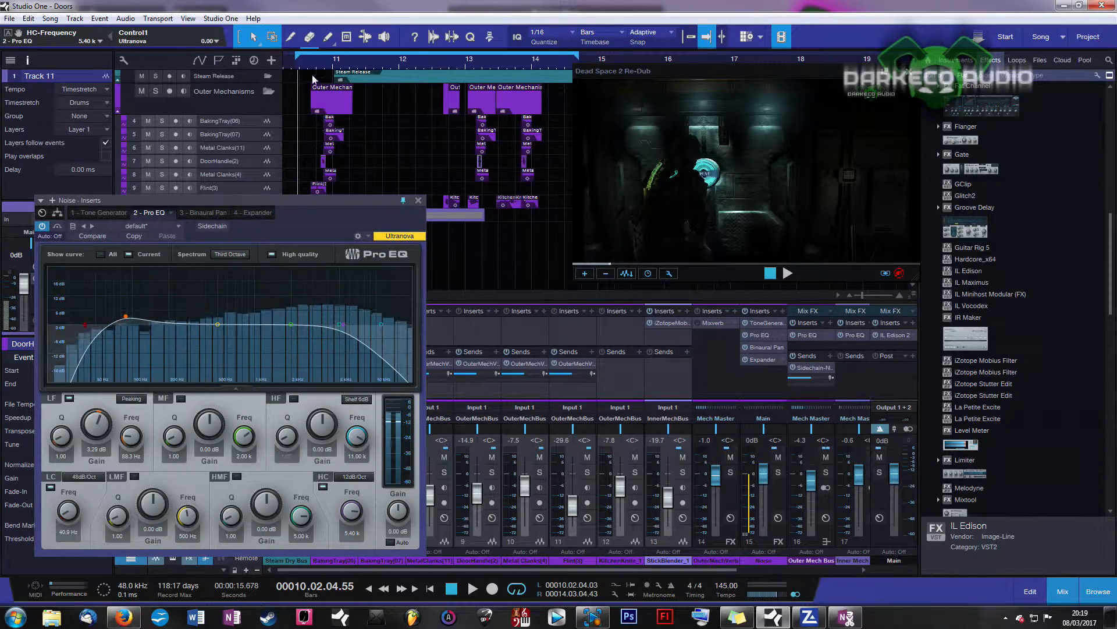
pyautogui.press('space')
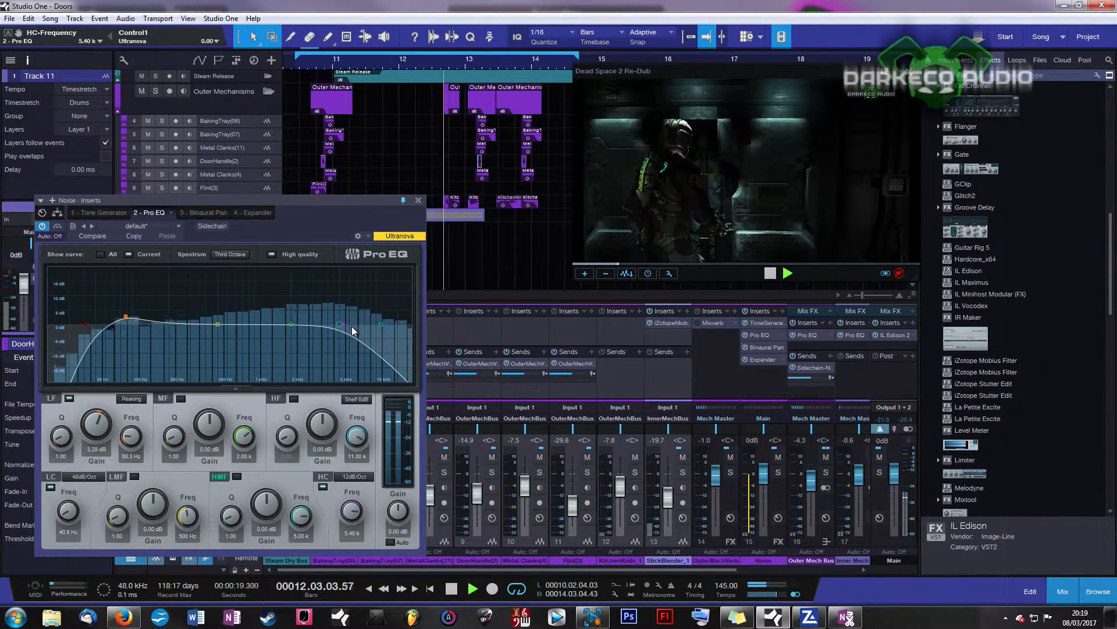
pyautogui.moveTo(352, 331); pyautogui.dragTo(236, 345)
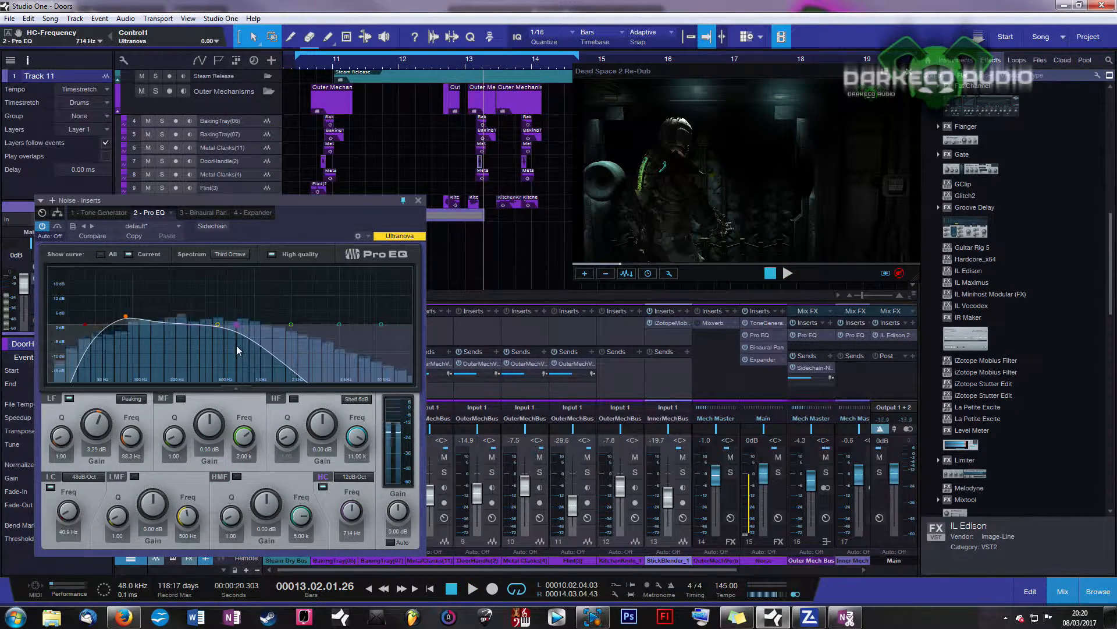
pyautogui.click(301, 68)
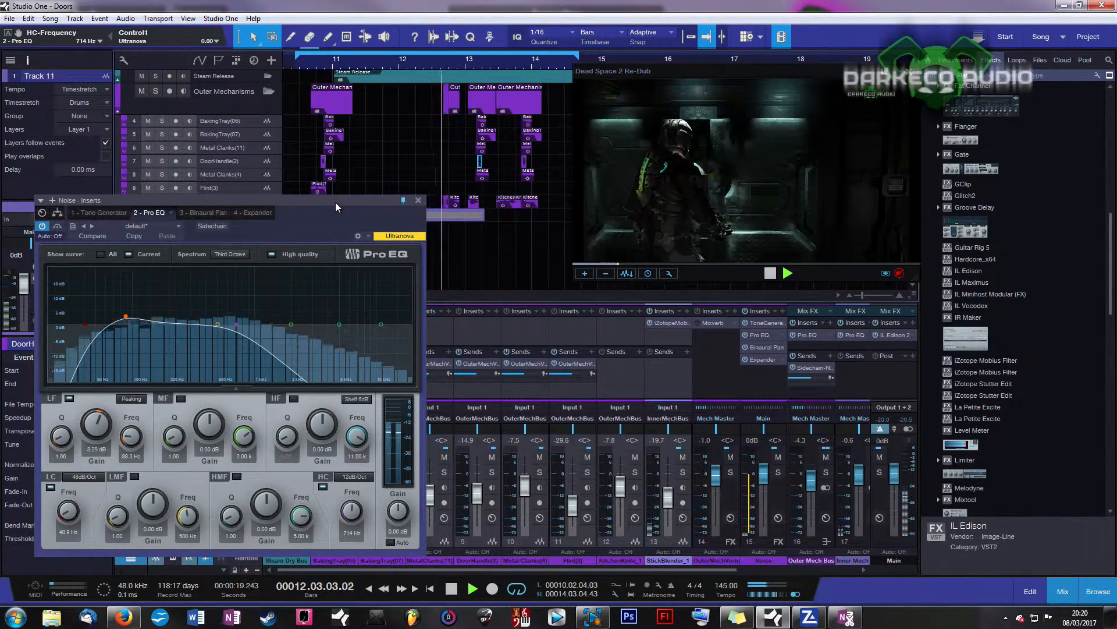
pyautogui.press('space')
# Step: Reposition the Noise inserts window and show the Binaural Pan settings
pyautogui.moveTo(345, 201); pyautogui.dragTo(479, 191)
pyautogui.click(436, 192)
pyautogui.moveTo(392, 199); pyautogui.dragTo(389, 183)
pyautogui.click(326, 187)
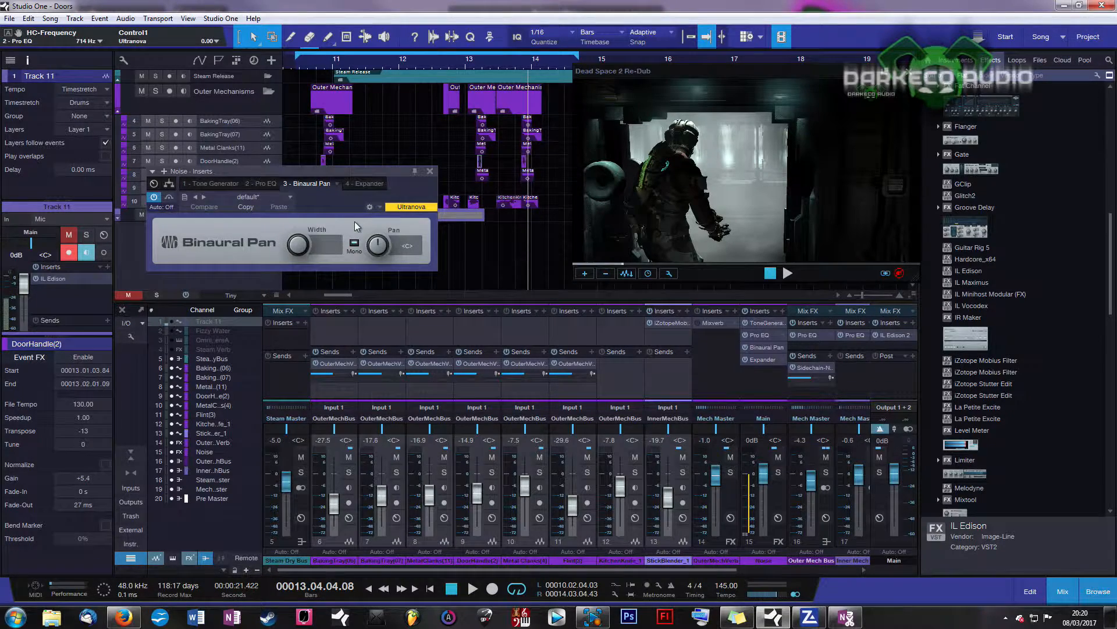
# Step: Switch Binaural Pan mono off, play the scene, then collapse the white noise back to mono
pyautogui.click(354, 242)
pyautogui.press('space')
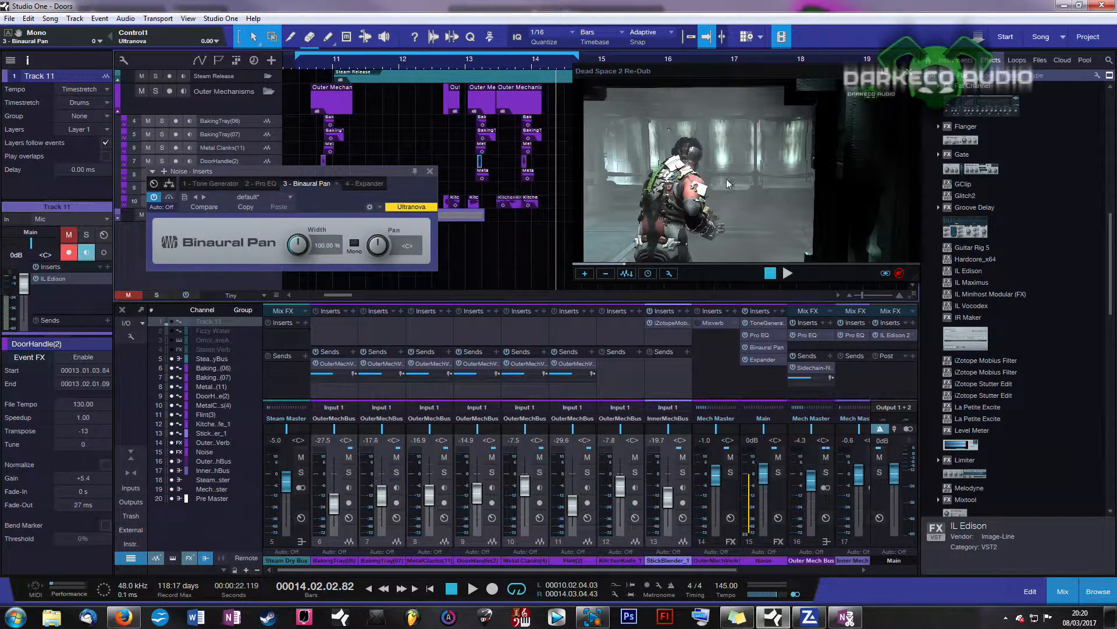
pyautogui.click(353, 244)
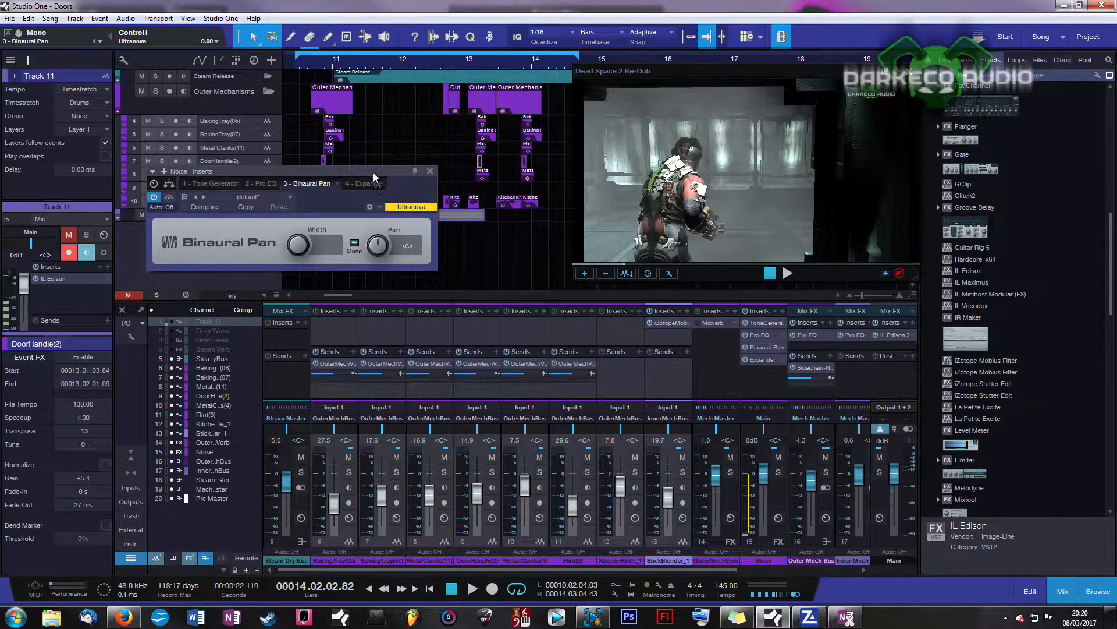
# Step: Reposition the Noise inserts window over the mixer and then the arrangement
pyautogui.moveTo(373, 172); pyautogui.dragTo(308, 185)
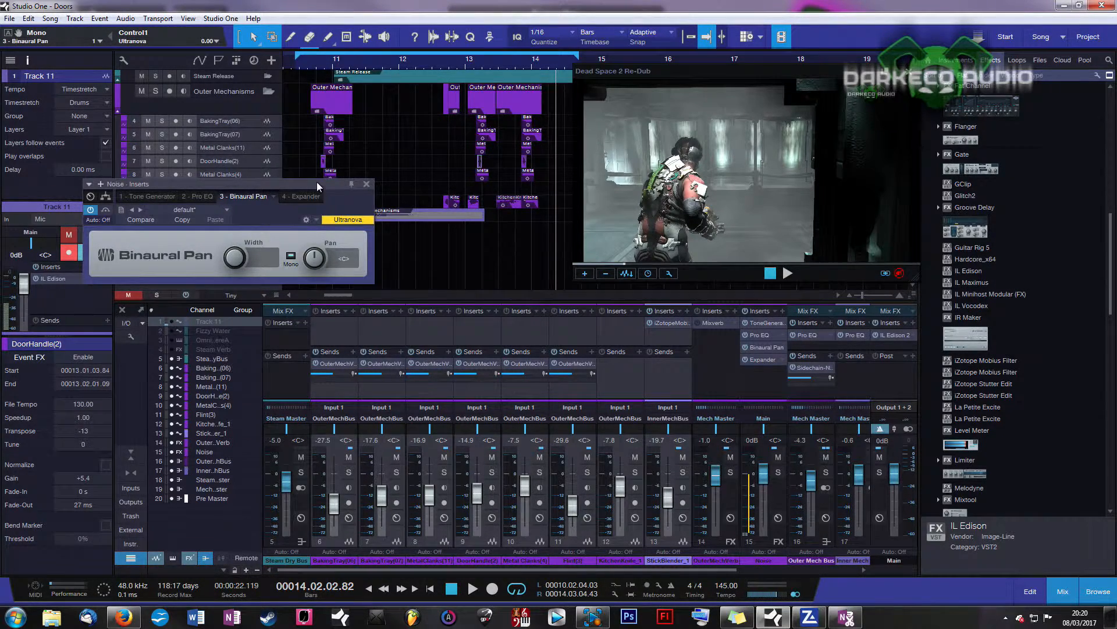
pyautogui.moveTo(316, 185); pyautogui.dragTo(300, 277)
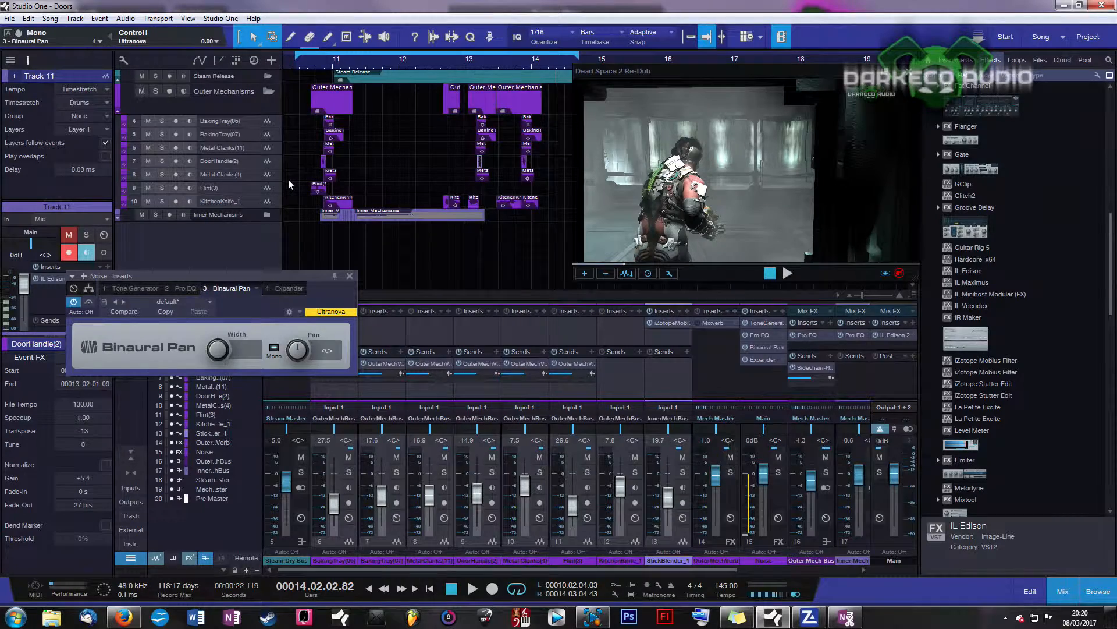
pyautogui.moveTo(267, 277); pyautogui.dragTo(352, 323)
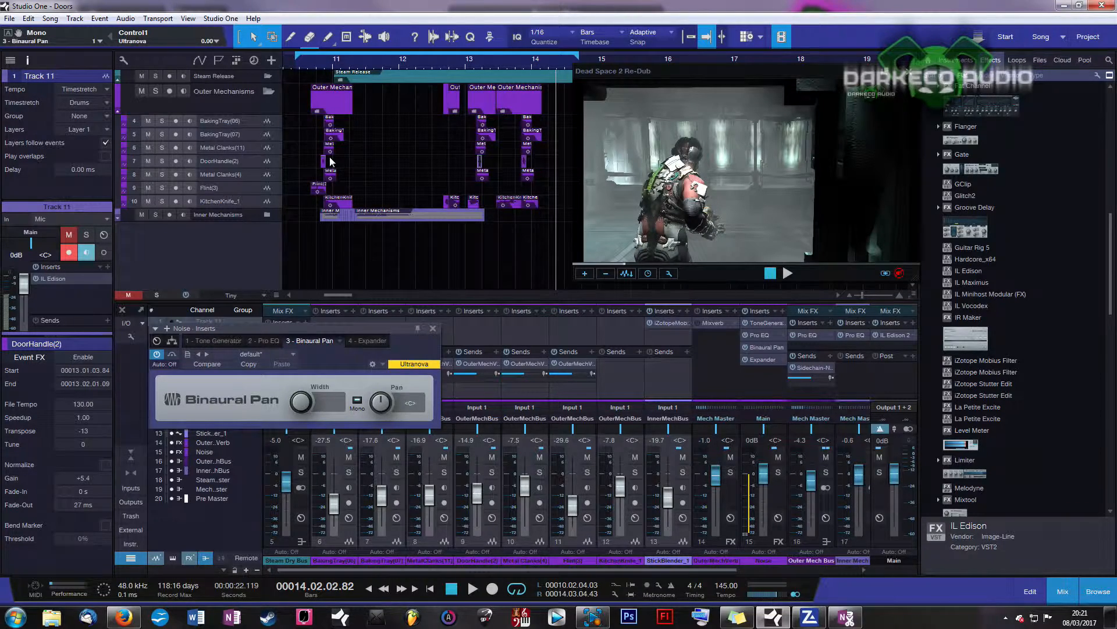
pyautogui.moveTo(348, 330); pyautogui.dragTo(312, 292)
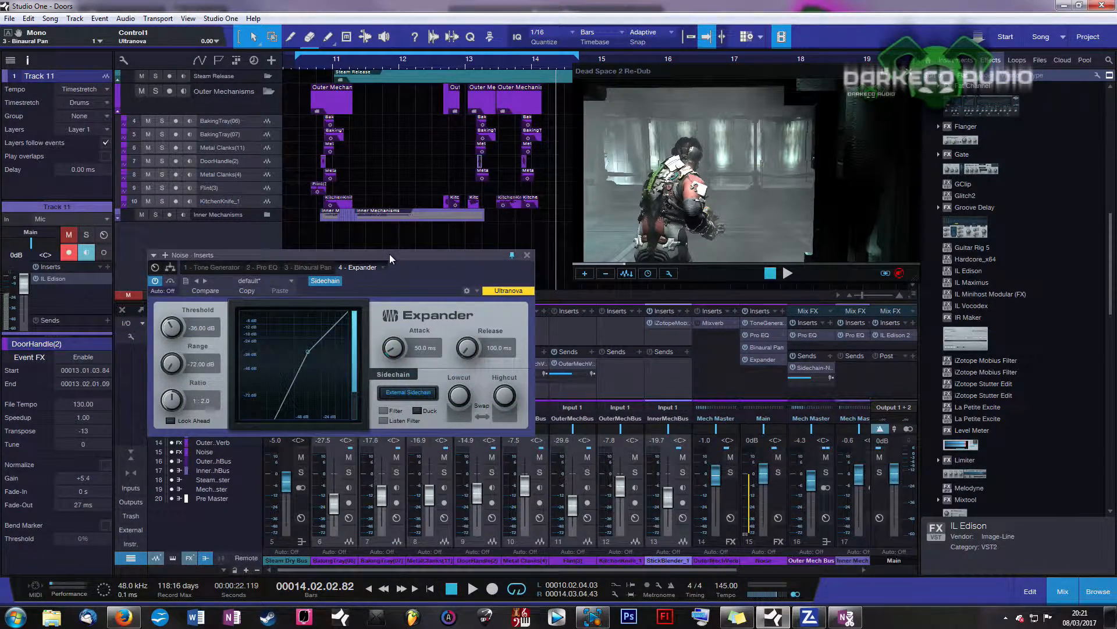
# Step: Hide channels 6 to 10 in the mixer channel list, moving the Expander window off the video
pyautogui.moveTo(389, 254)
pyautogui.mouseDown()
pyautogui.moveTo(412, 174)
pyautogui.moveTo(396, 246)
pyautogui.mouseUp()
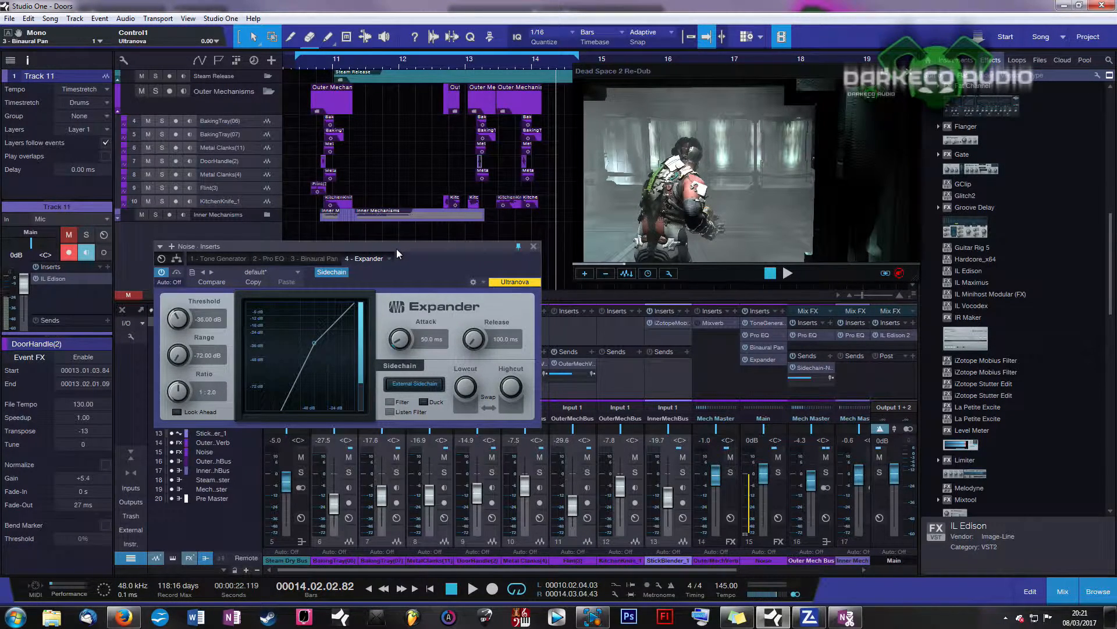
pyautogui.moveTo(410, 246); pyautogui.dragTo(847, 141)
pyautogui.moveTo(172, 369); pyautogui.dragTo(173, 446)
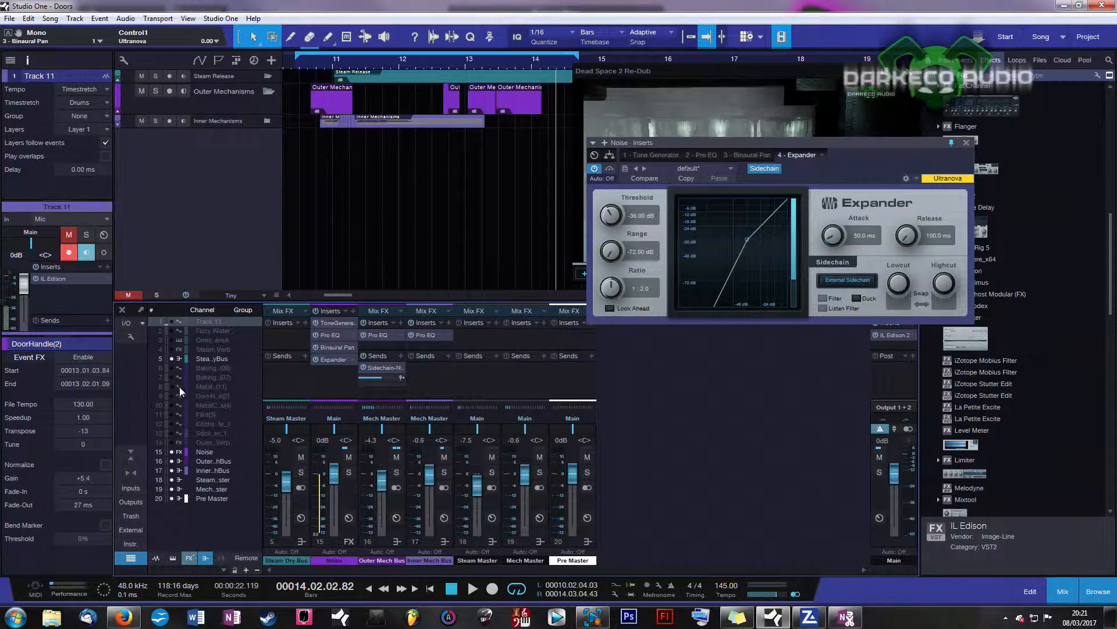
pyautogui.moveTo(753, 144); pyautogui.dragTo(772, 394)
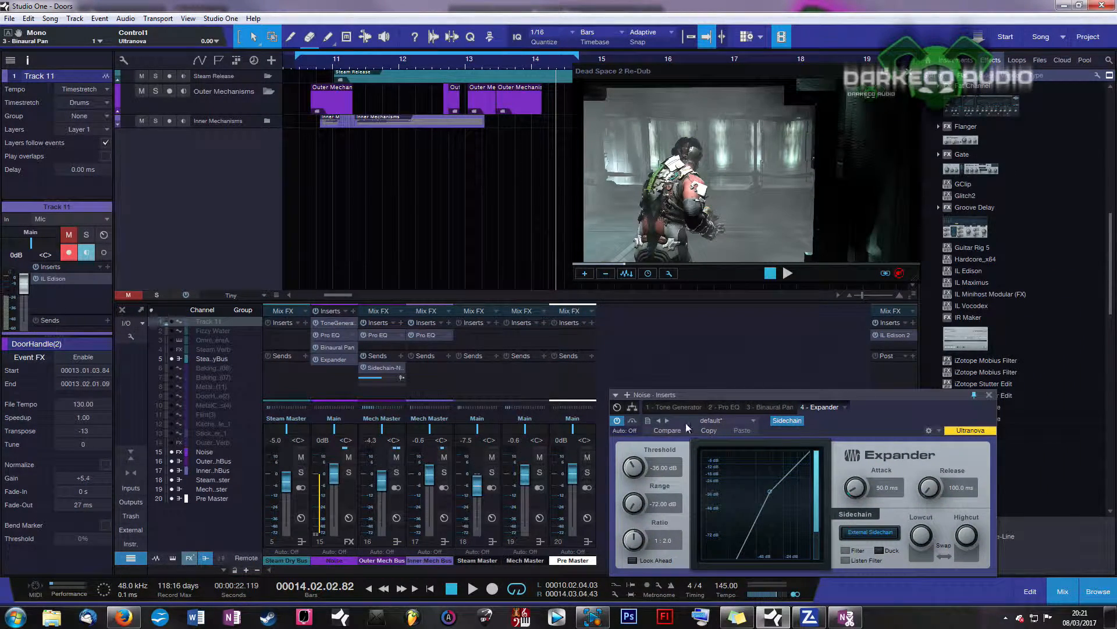
pyautogui.moveTo(692, 397); pyautogui.dragTo(696, 337)
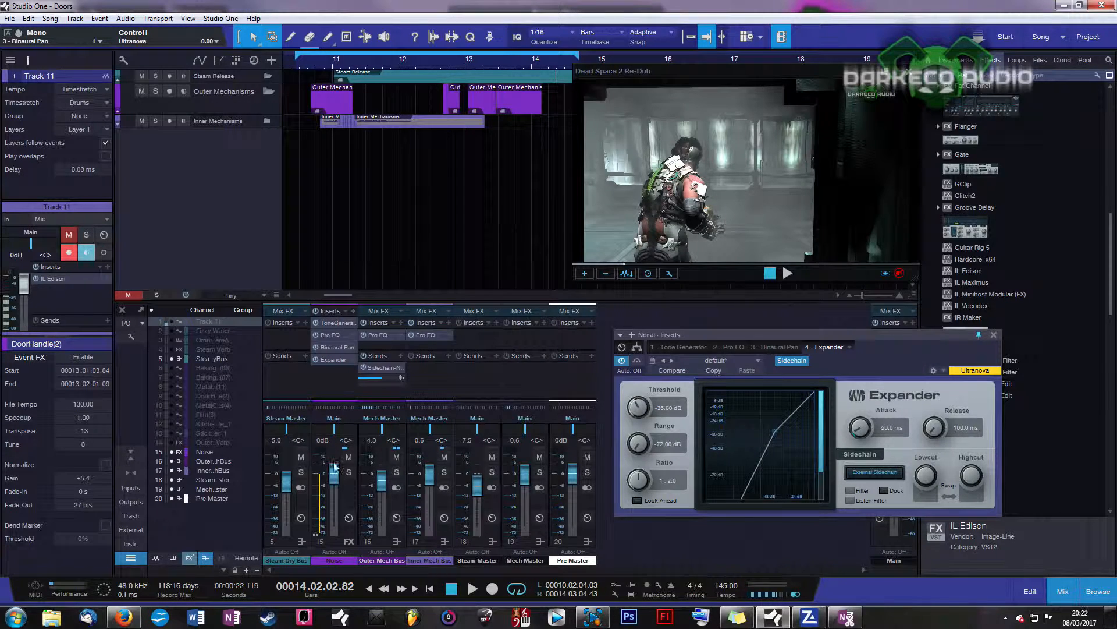
# Step: Check the Tone Generator briefly, and toggle the Expander's sidechain Duck on and back off
pyautogui.click(336, 322)
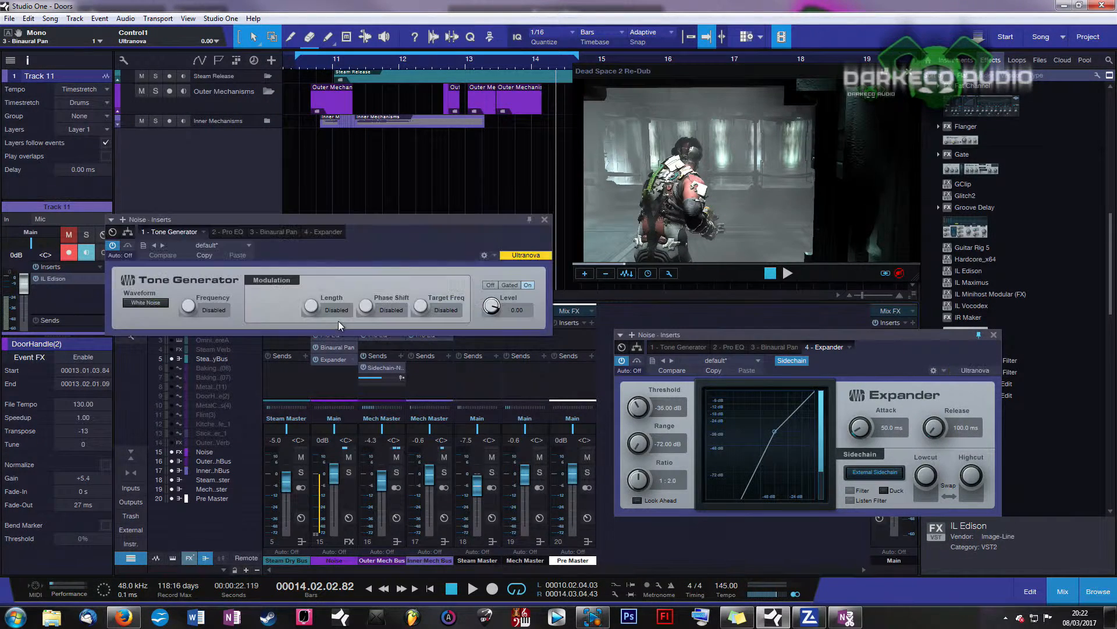
pyautogui.click(544, 220)
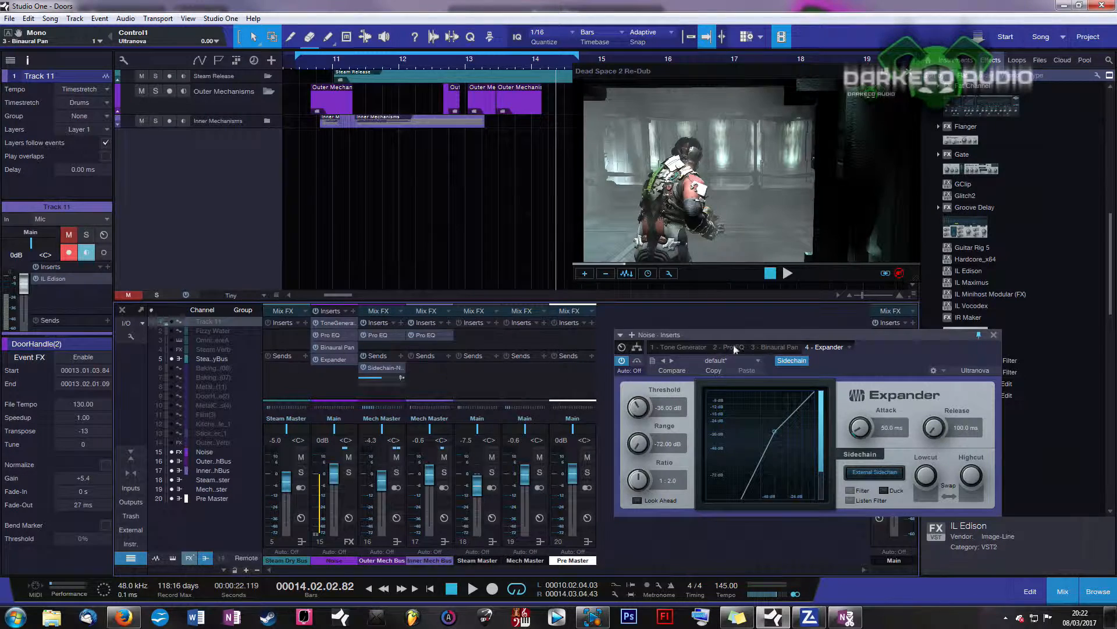
pyautogui.moveTo(762, 337); pyautogui.dragTo(554, 184)
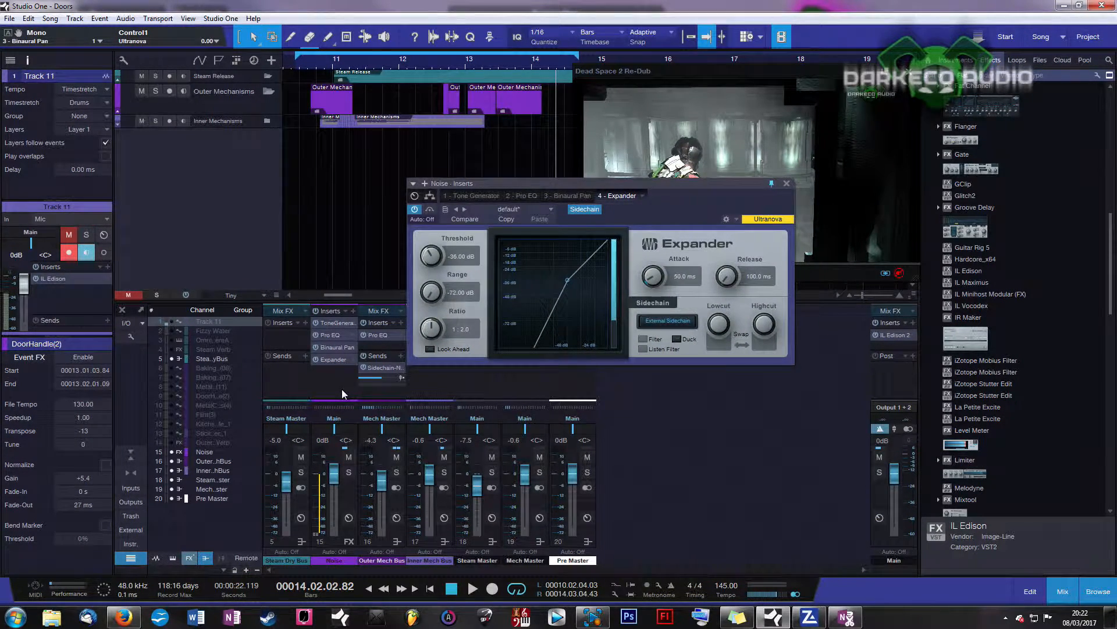
pyautogui.click(677, 339)
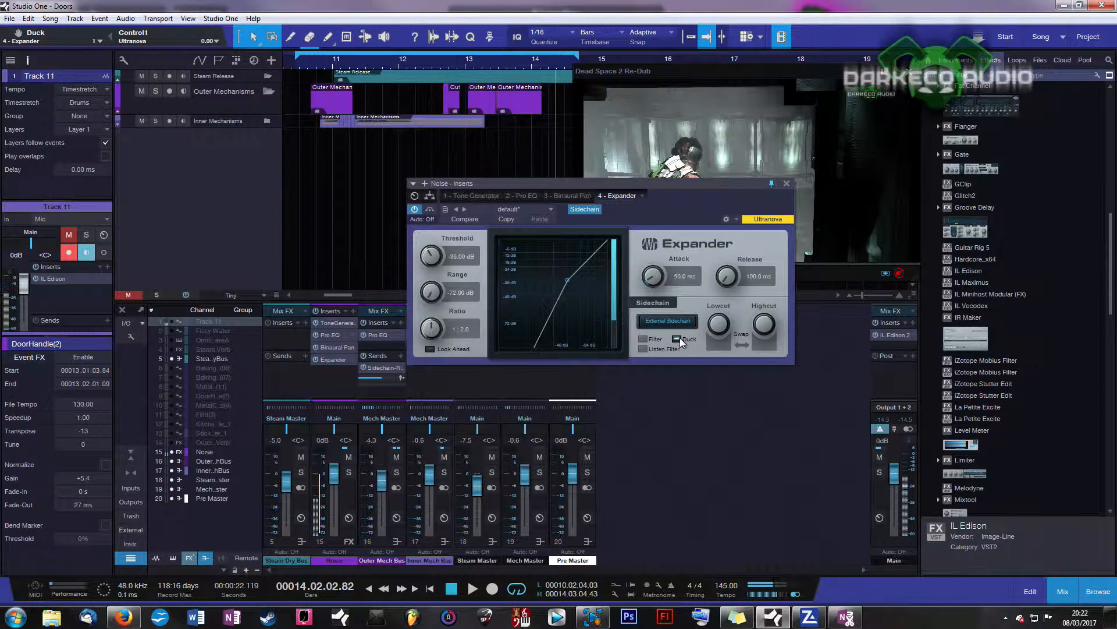
pyautogui.click(677, 339)
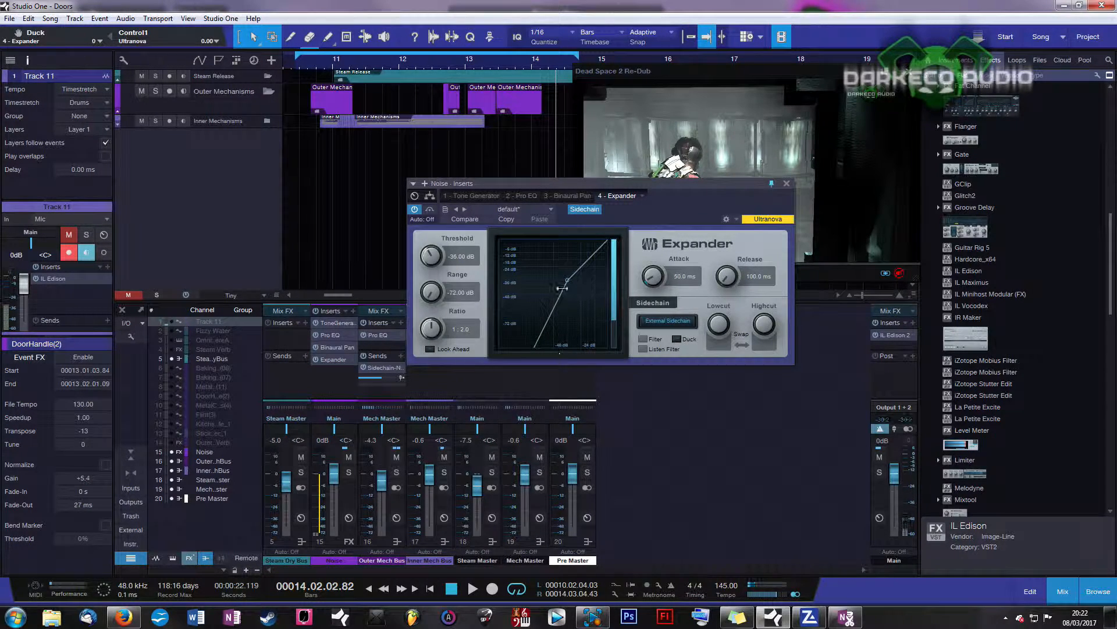
pyautogui.moveTo(540, 182); pyautogui.dragTo(763, 199)
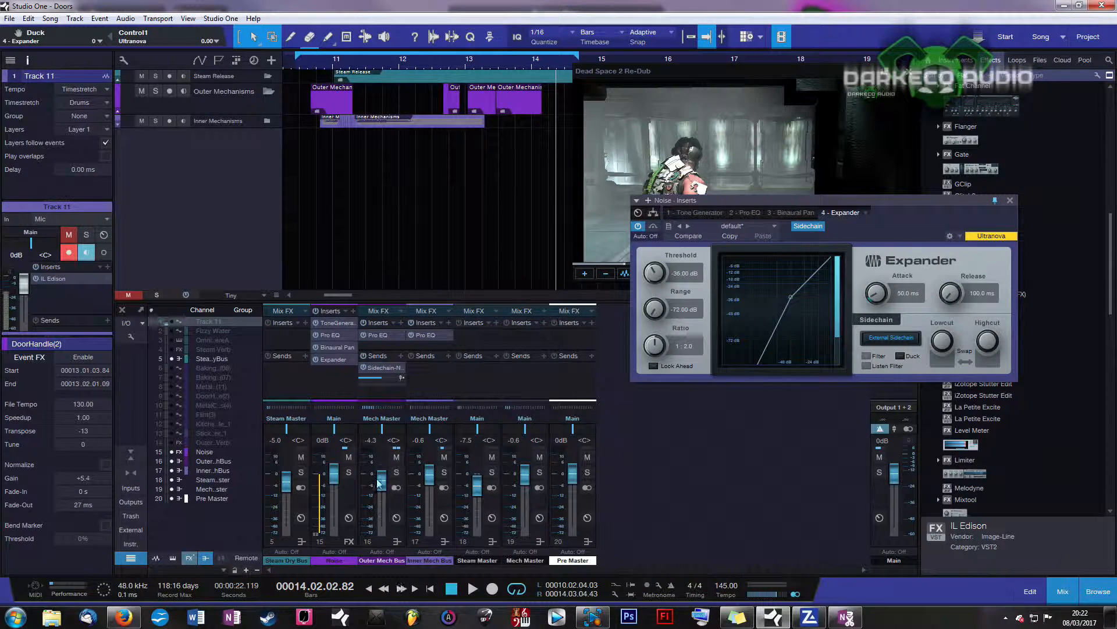
pyautogui.moveTo(850, 204); pyautogui.dragTo(651, 281)
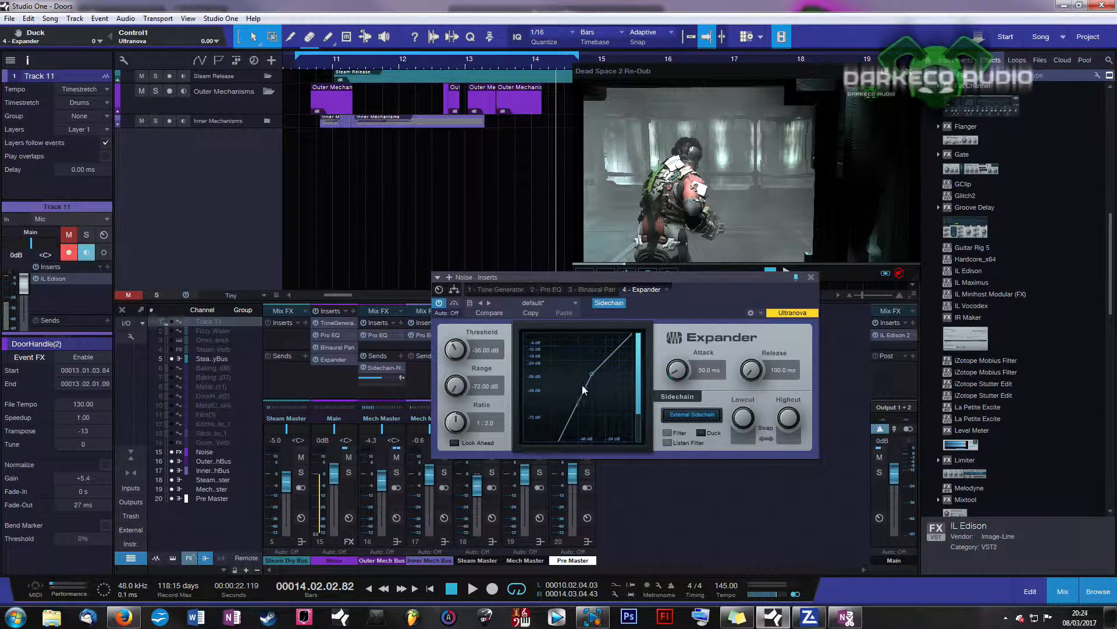
pyautogui.moveTo(590, 273); pyautogui.dragTo(754, 329)
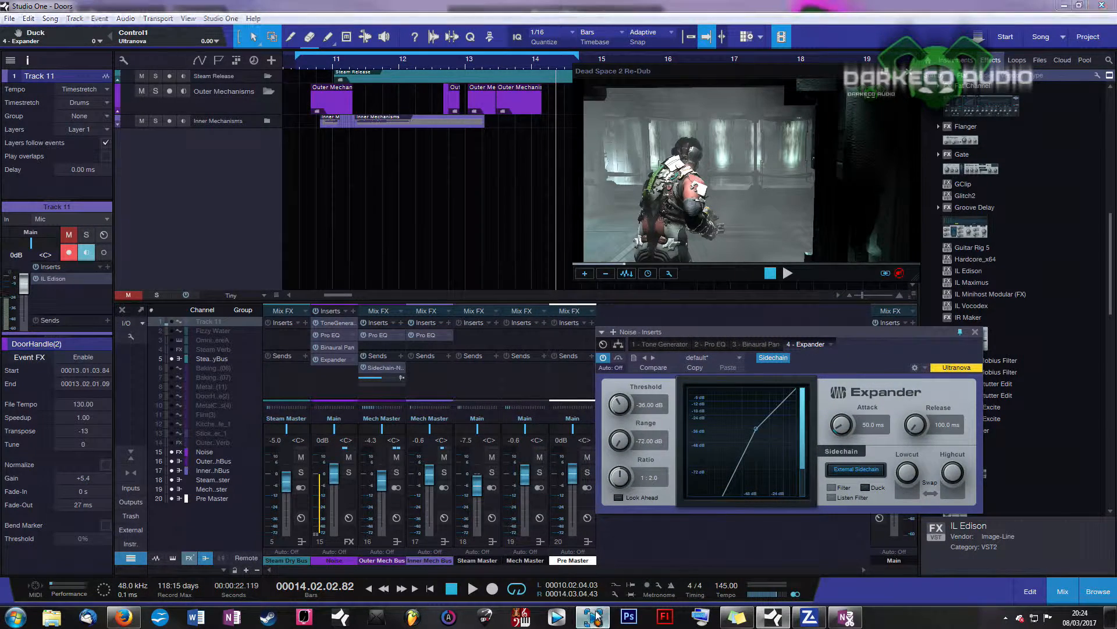
pyautogui.moveTo(775, 333); pyautogui.dragTo(787, 311)
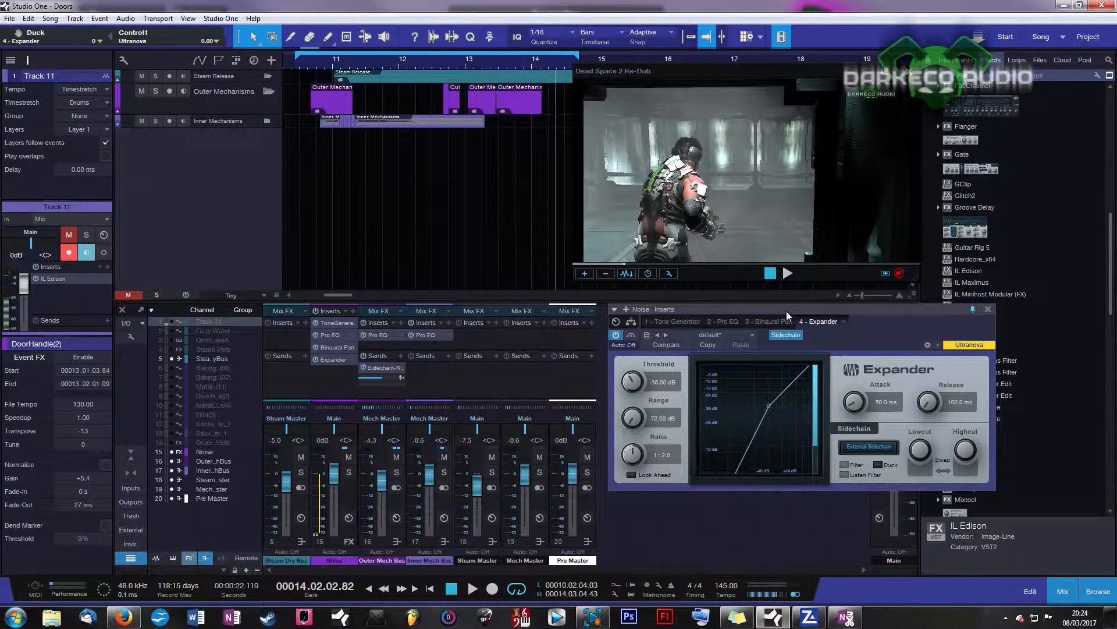
# Step: Play a short stretch from bar 10.3 and return the song position there
pyautogui.click(319, 68)
pyautogui.click(306, 66)
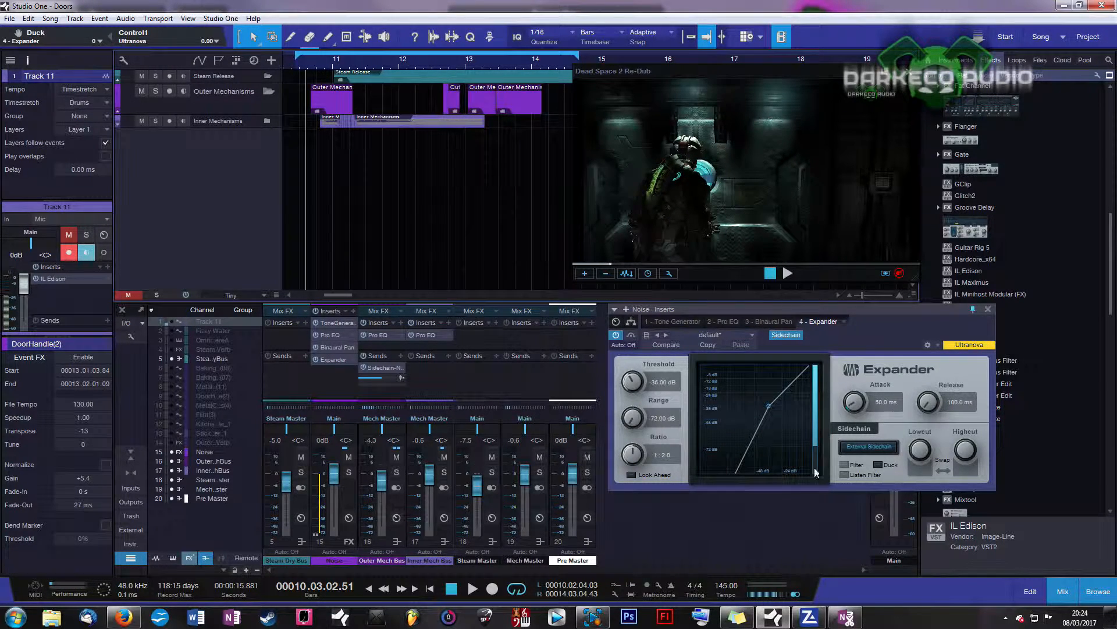
pyautogui.press('space')
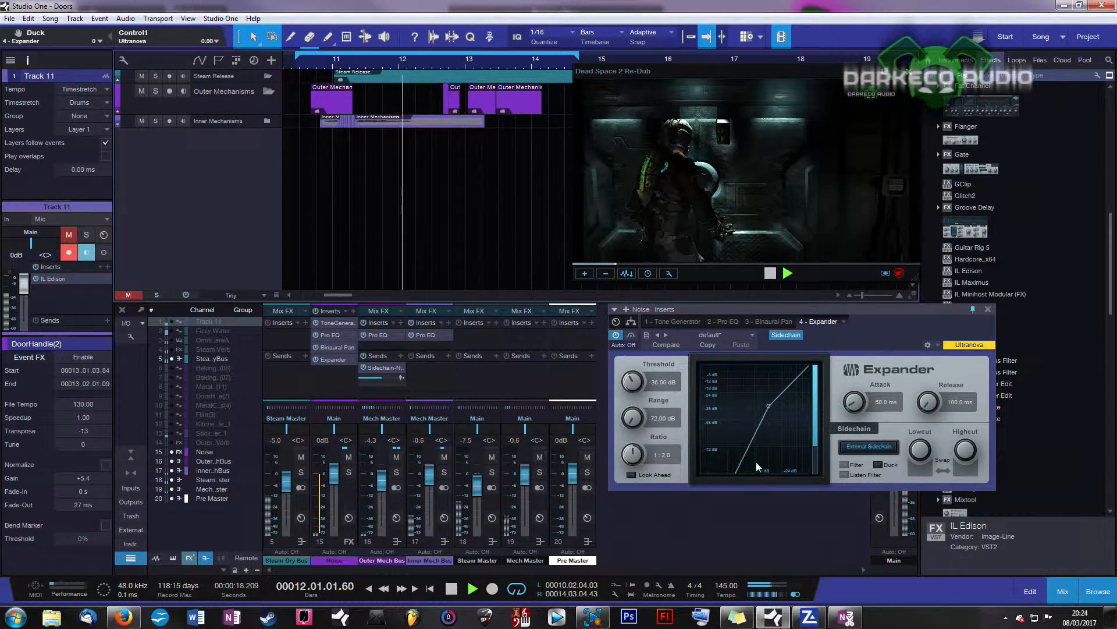
pyautogui.press('space')
pyautogui.click(312, 60)
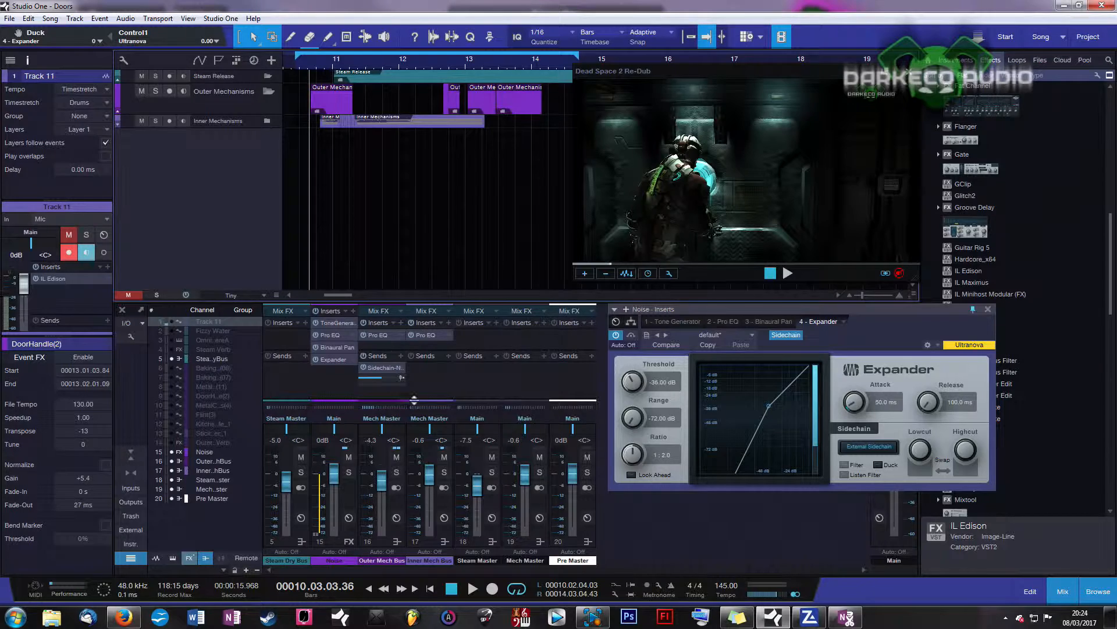
# Step: Silence the Mech Master channel to hear the noise alone, then restore it to about 0 dB
pyautogui.moveTo(529, 473); pyautogui.dragTo(527, 543)
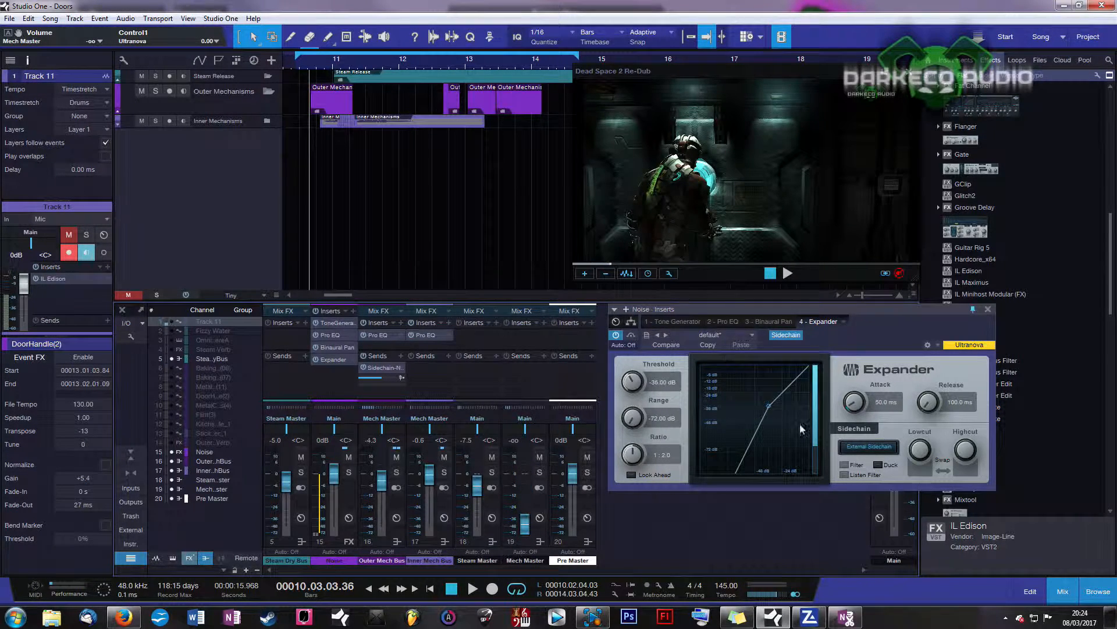
pyautogui.click(301, 69)
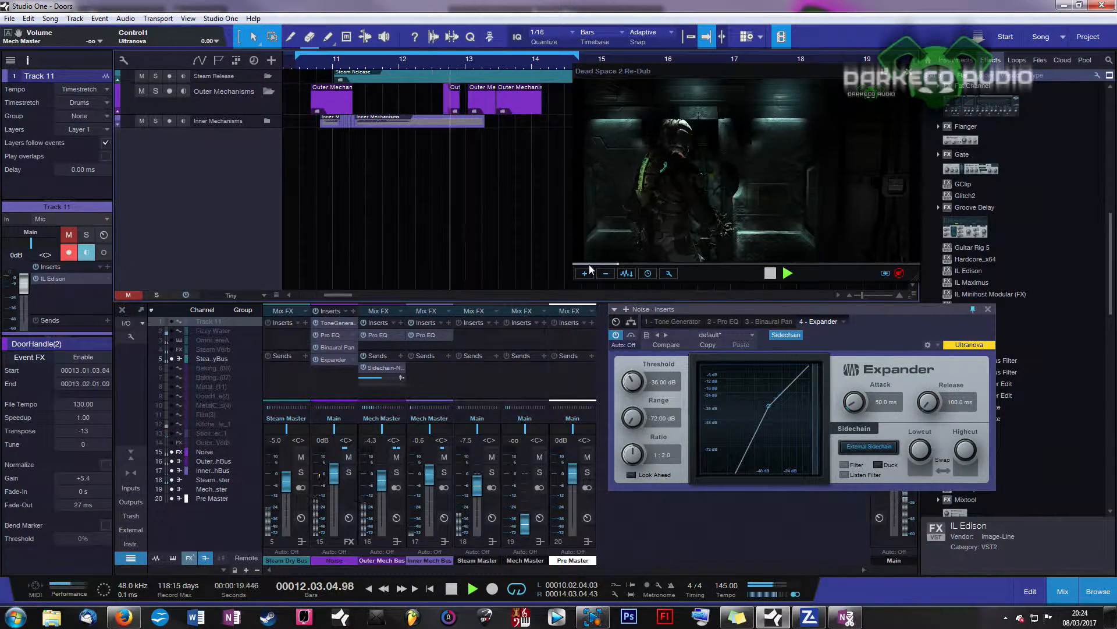
pyautogui.press('space')
pyautogui.moveTo(525, 523); pyautogui.dragTo(526, 473)
pyautogui.press('space')
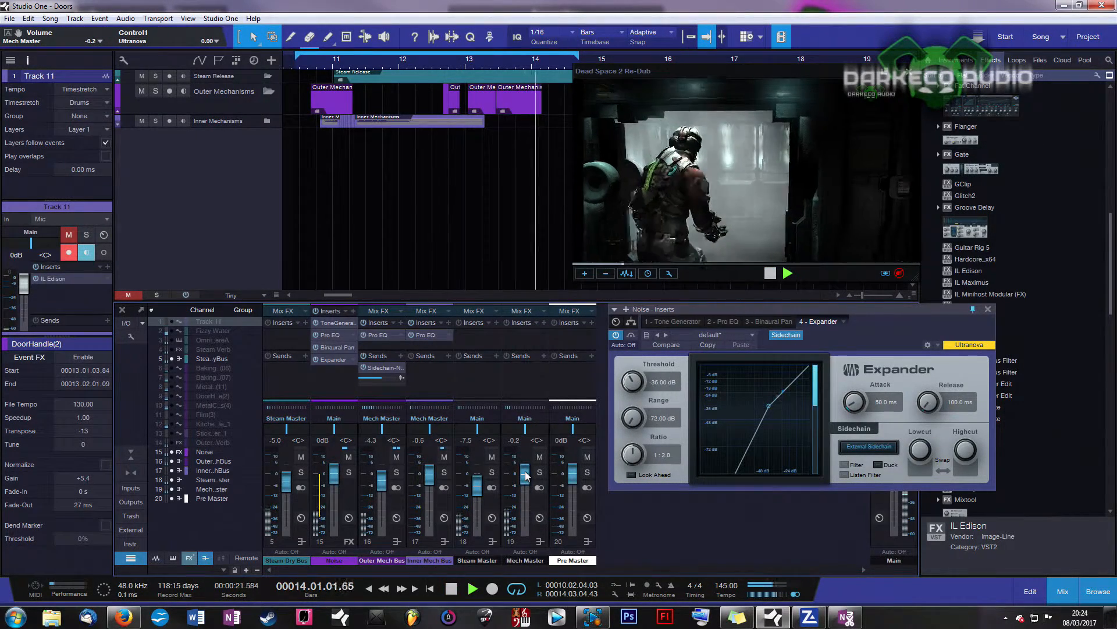
pyautogui.press('space')
# Step: Audition from bar 12.3, then from bar 10.3, zooming the arrangement in around bar 10
pyautogui.click(439, 62)
pyautogui.press('space')
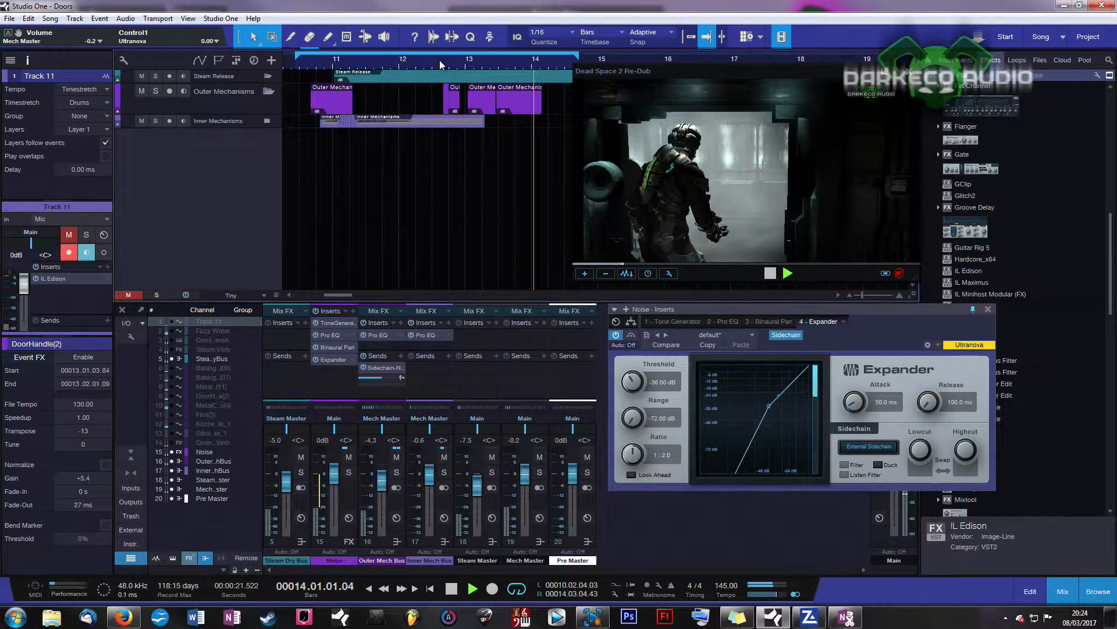
pyautogui.press('space')
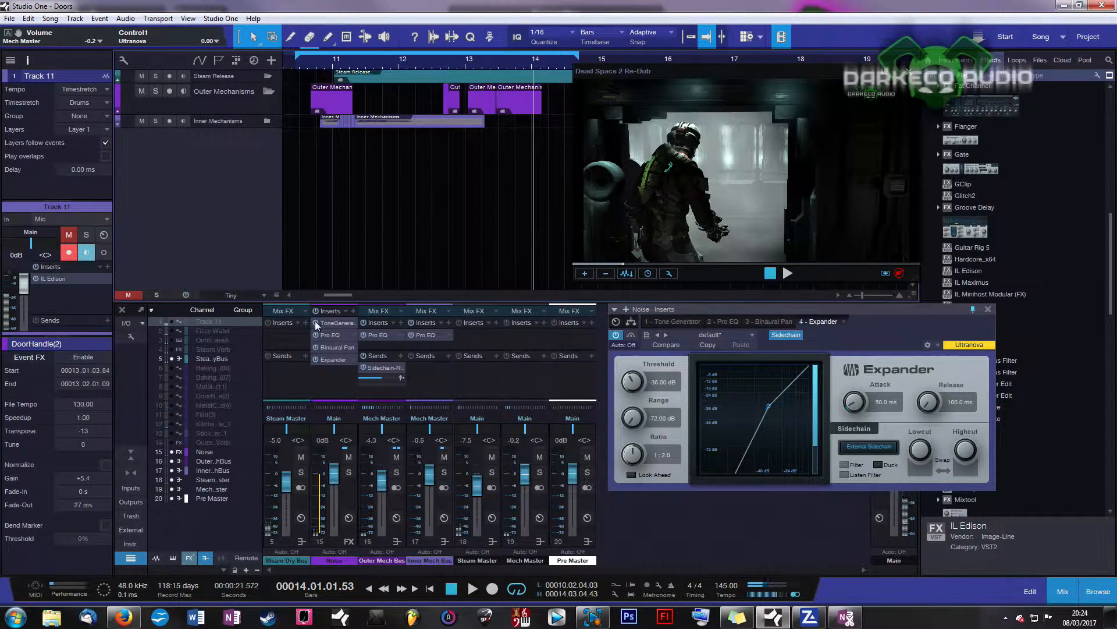
pyautogui.click(306, 63)
pyautogui.press('space')
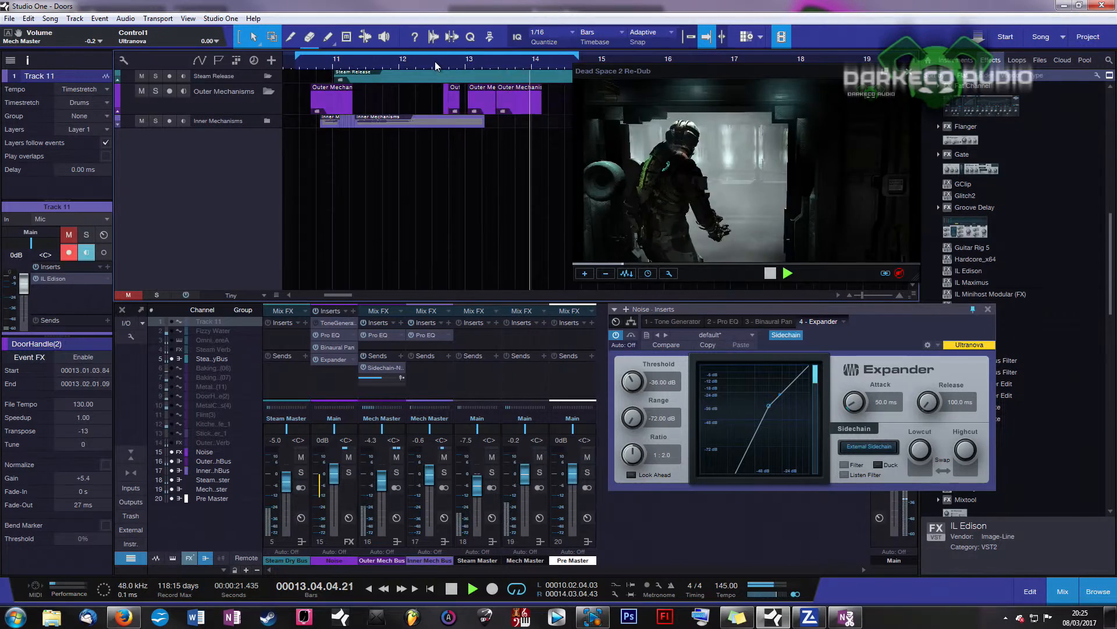
pyautogui.moveTo(293, 63); pyautogui.dragTo(321, 82)
pyautogui.press('space')
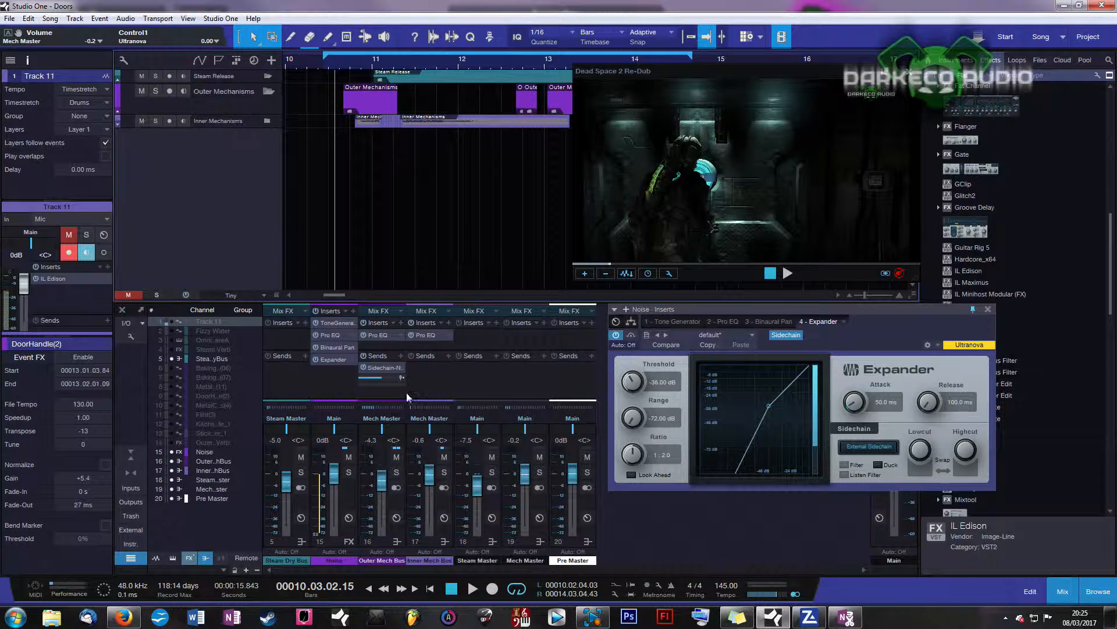
# Step: Play the passage from about bar 10.3 to hear the noise ducking
pyautogui.click(351, 64)
pyautogui.click(341, 64)
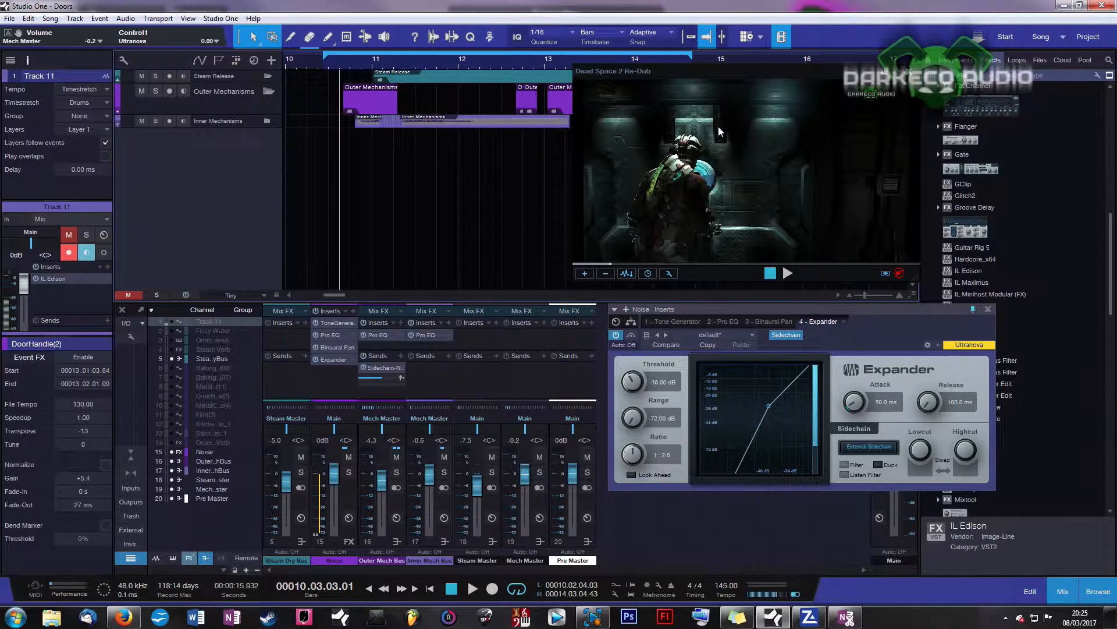
pyautogui.press('space')
pyautogui.press('space')
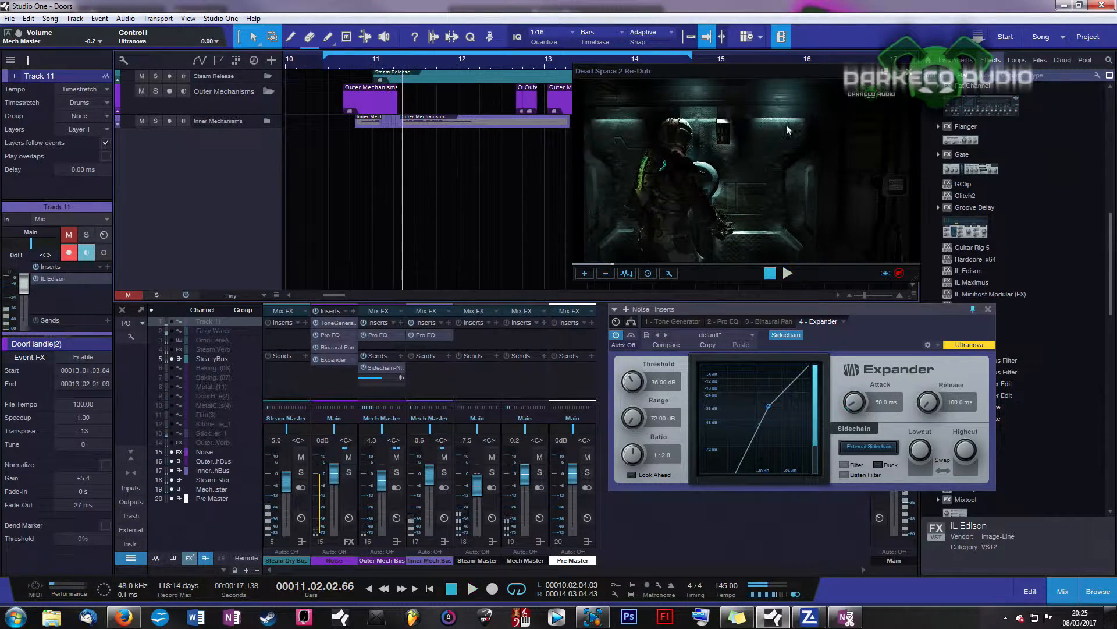
pyautogui.moveTo(473, 61); pyautogui.dragTo(418, 60)
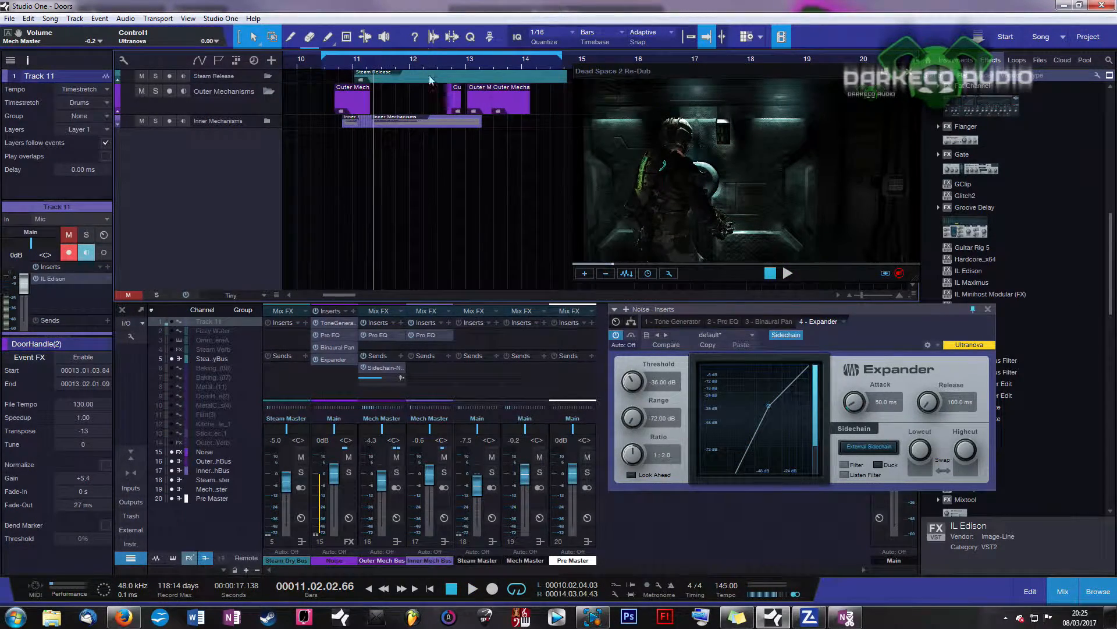
pyautogui.click(172, 368)
pyautogui.click(172, 377)
pyautogui.click(172, 395)
pyautogui.click(172, 405)
pyautogui.click(171, 387)
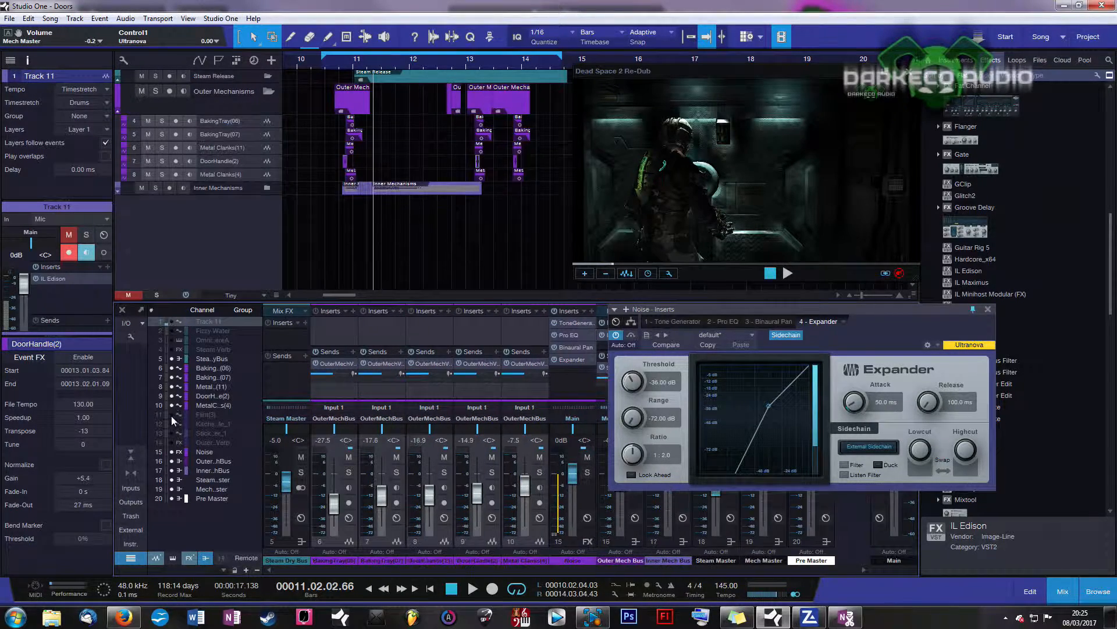
pyautogui.click(172, 423)
pyautogui.click(172, 415)
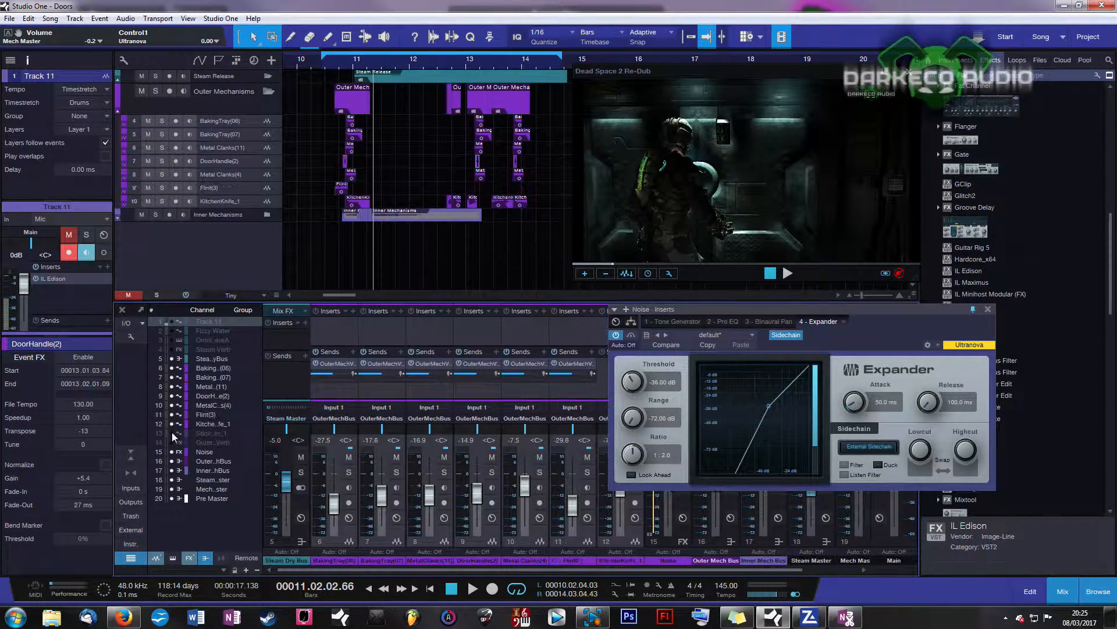
pyautogui.click(172, 433)
pyautogui.click(172, 442)
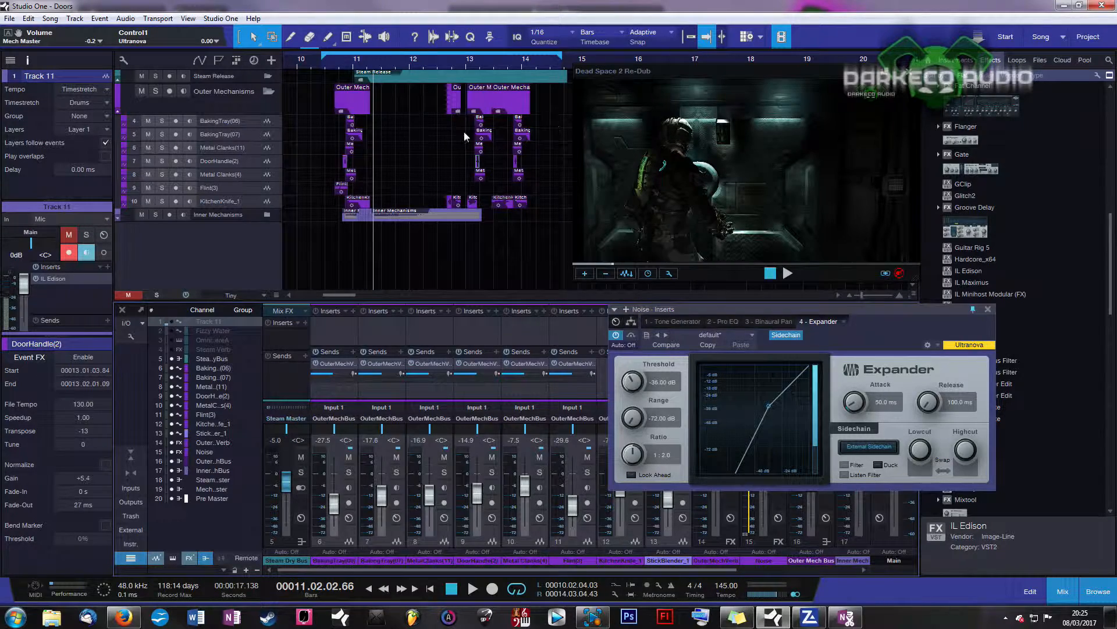
pyautogui.moveTo(498, 60); pyautogui.dragTo(504, 99)
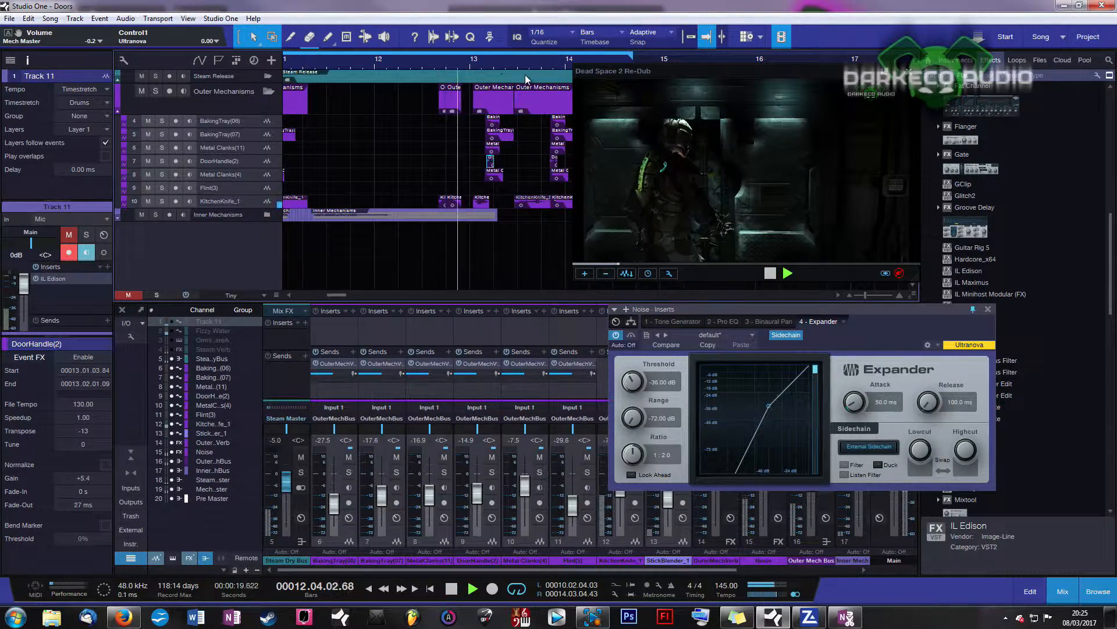
pyautogui.press('space')
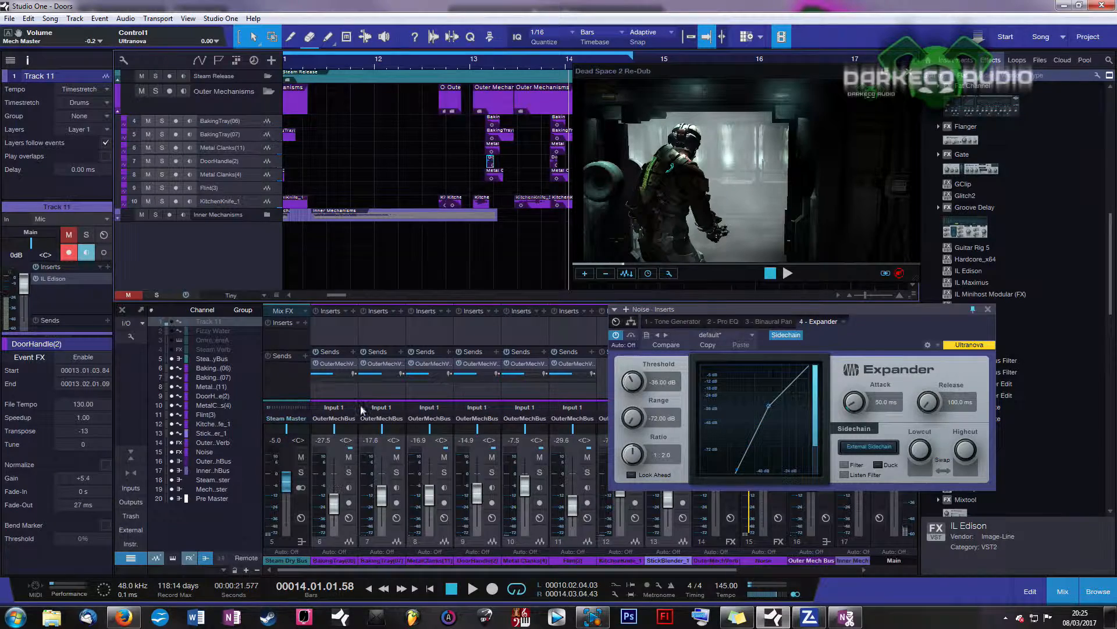
pyautogui.click(172, 368)
pyautogui.click(172, 377)
pyautogui.click(172, 387)
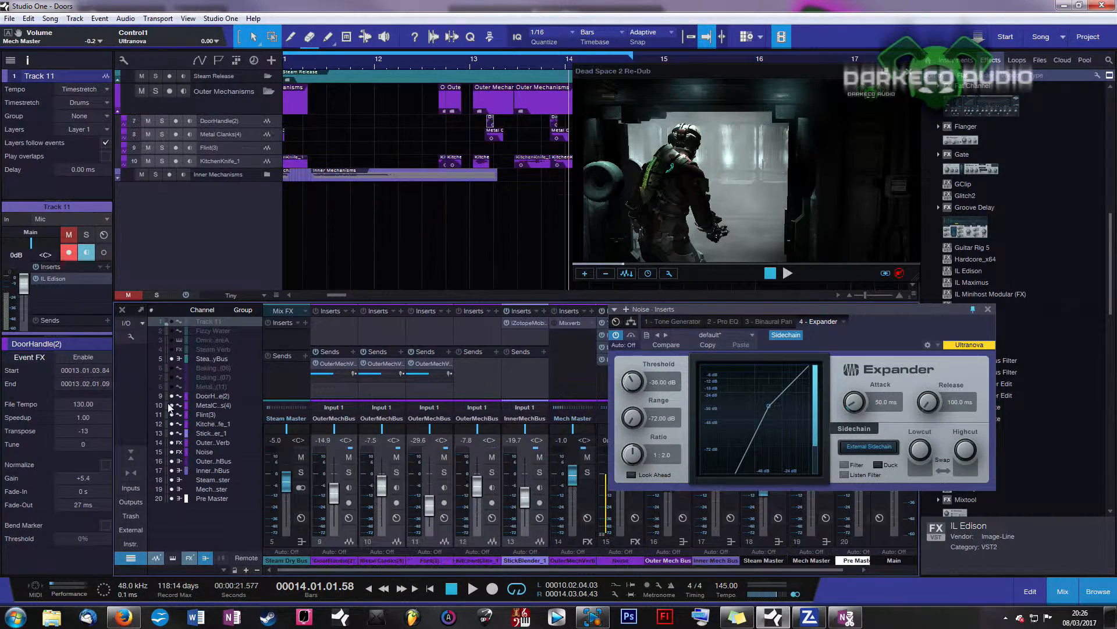
pyautogui.click(172, 395)
pyautogui.click(171, 405)
pyautogui.click(172, 414)
pyautogui.click(171, 423)
pyautogui.click(172, 433)
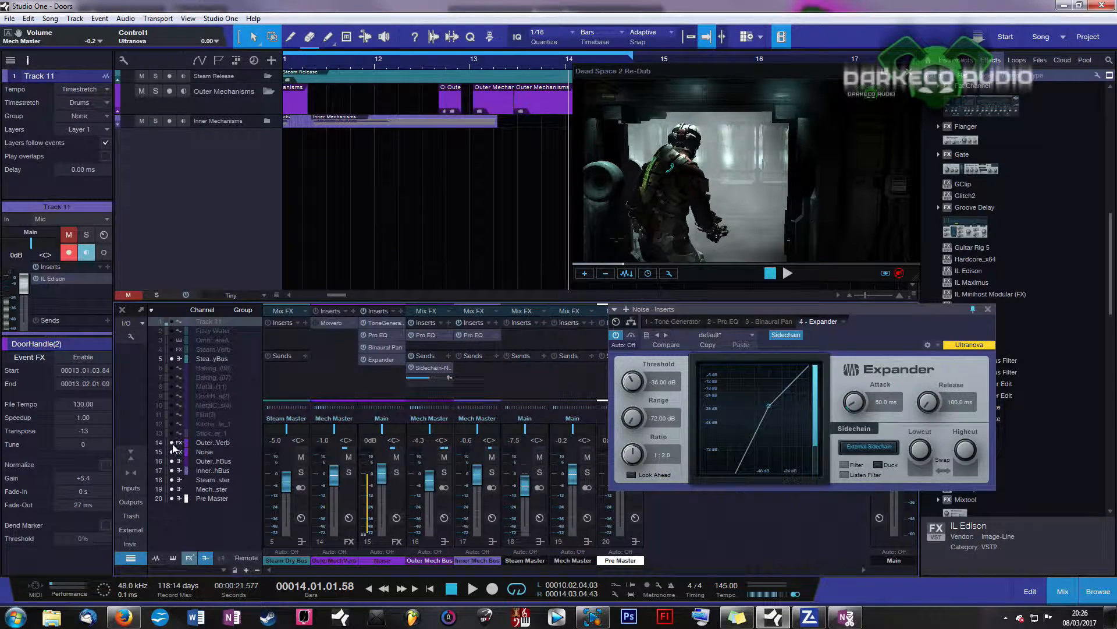
pyautogui.click(171, 442)
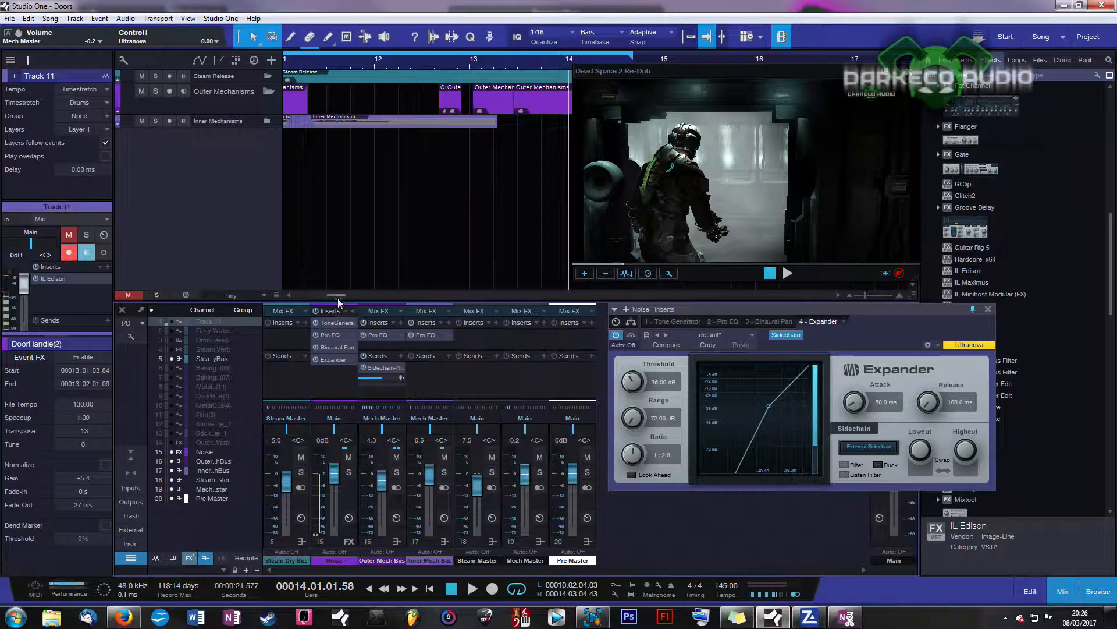
# Step: Drag the Noise Expander window down and slightly right, clear of the mixer channels
pyautogui.moveTo(337, 295); pyautogui.dragTo(337, 293)
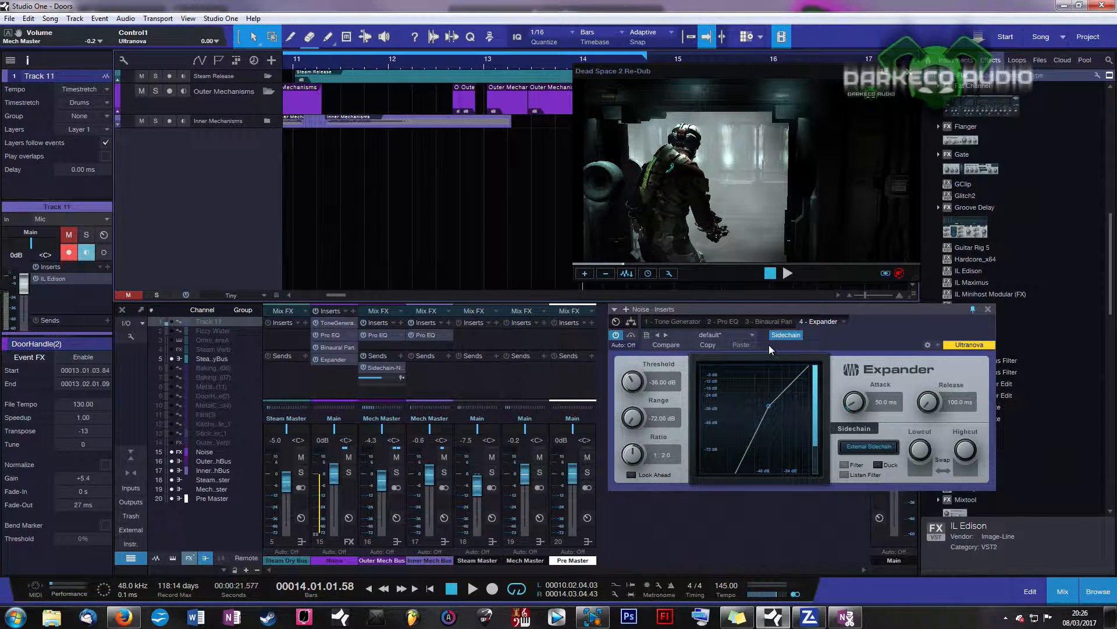
pyautogui.moveTo(781, 310); pyautogui.dragTo(774, 335)
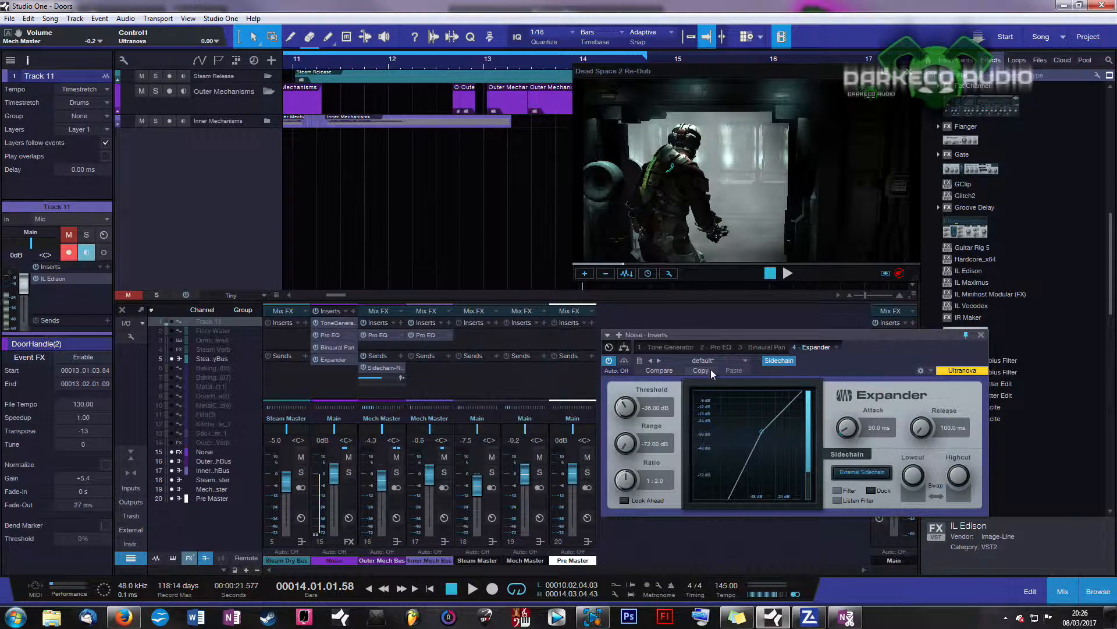
pyautogui.moveTo(743, 334); pyautogui.dragTo(749, 348)
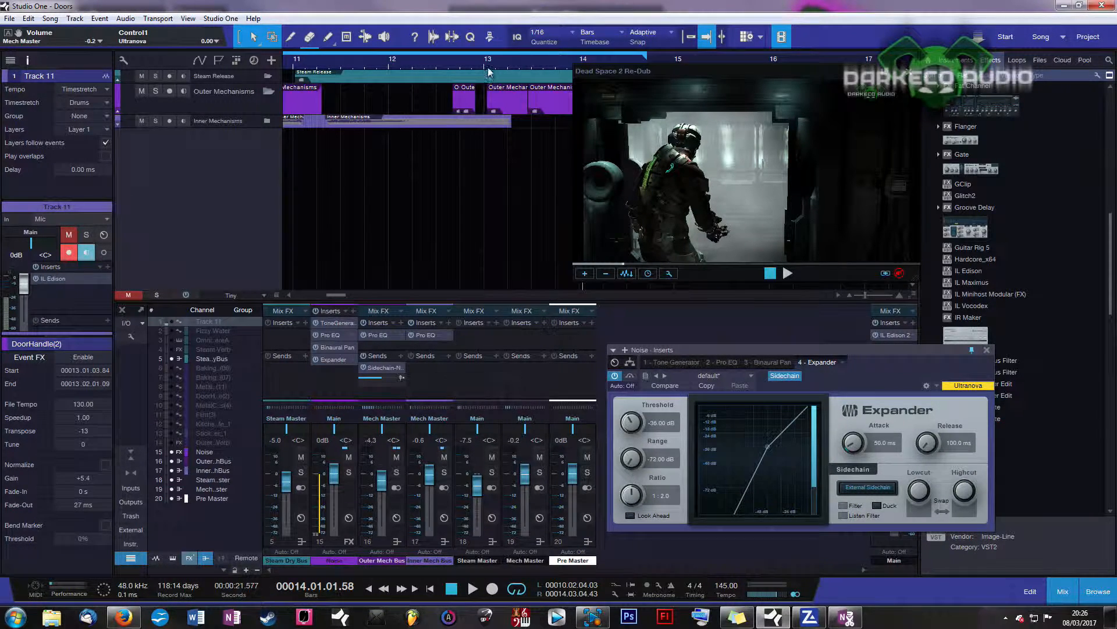
# Step: Play the ducked noise from bar 12.3 and again from bar 12.6, then zoom out to the full arrangement
pyautogui.scroll(-2, 460, 72)
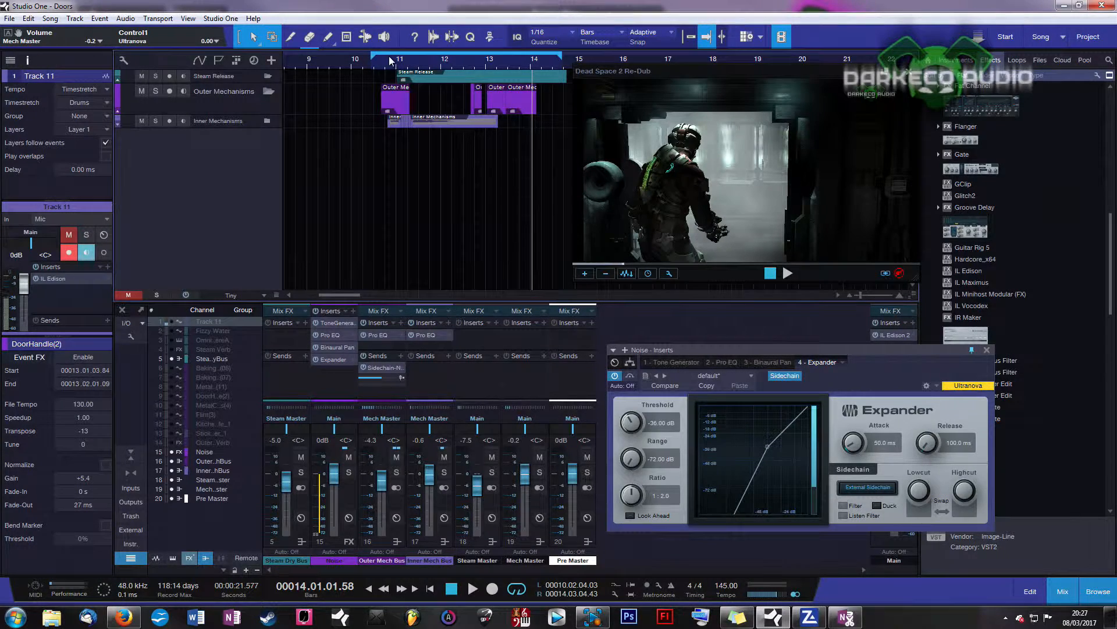
pyautogui.click(465, 62)
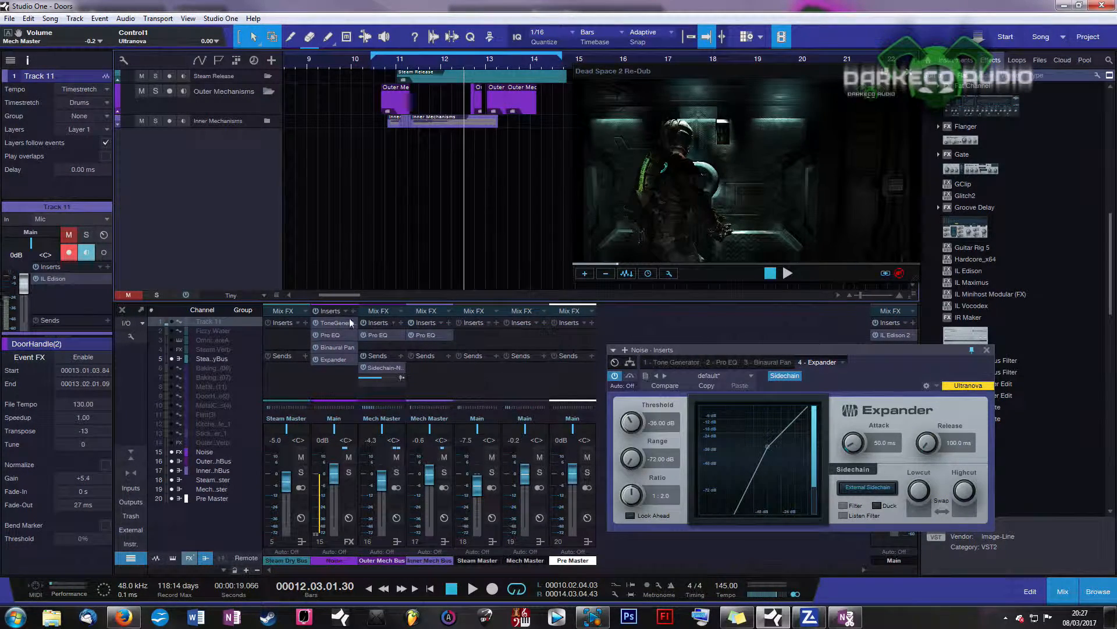
pyautogui.press('space')
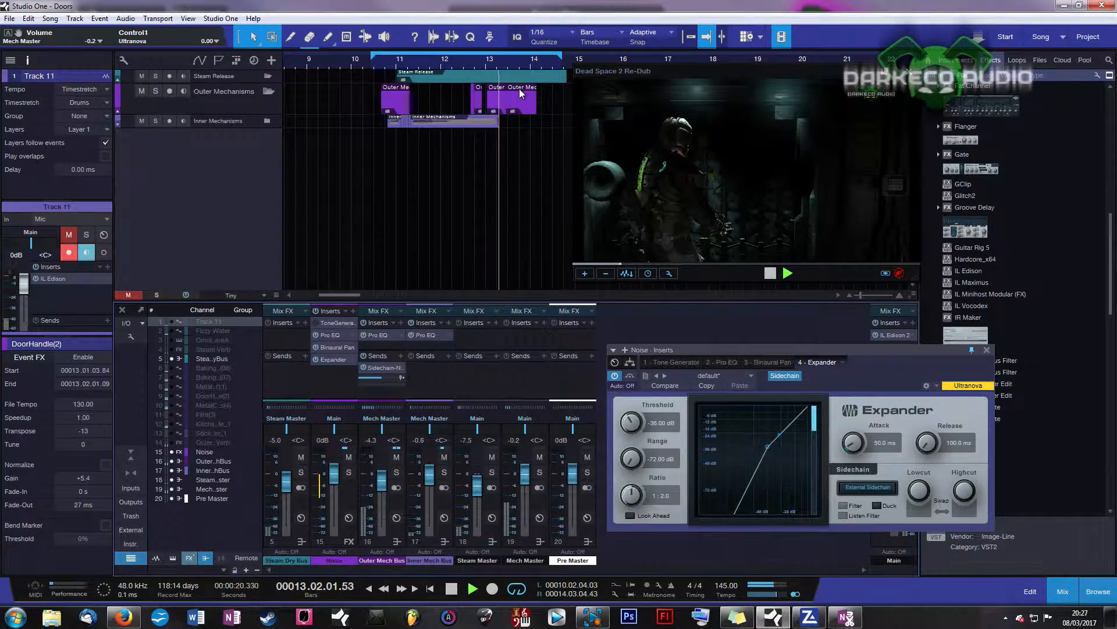
pyautogui.click(470, 64)
pyautogui.press('space')
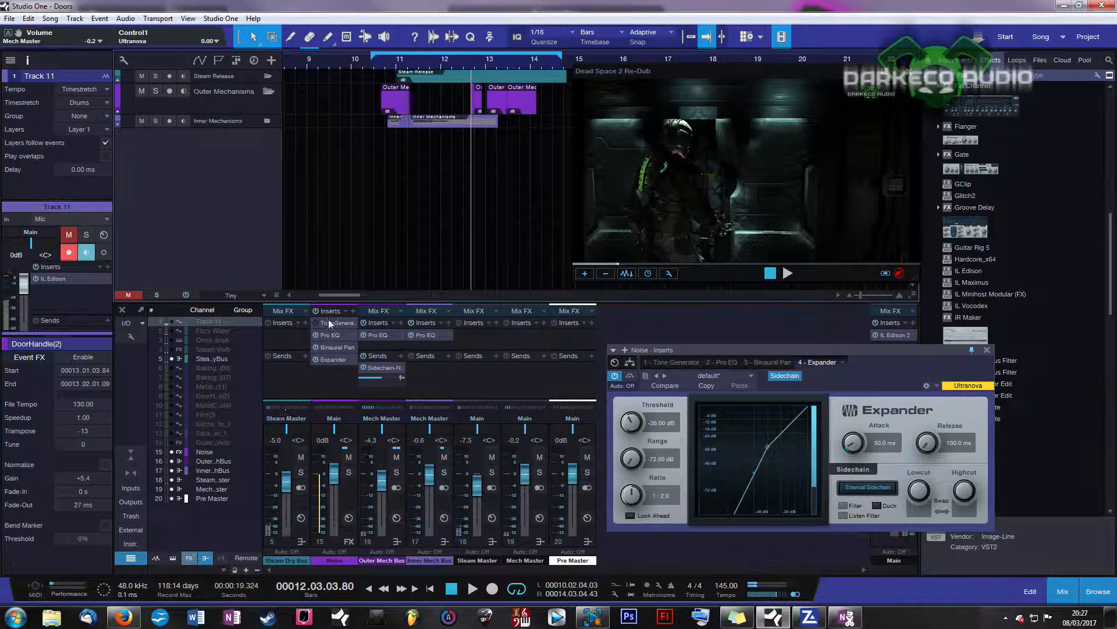
pyautogui.press('space')
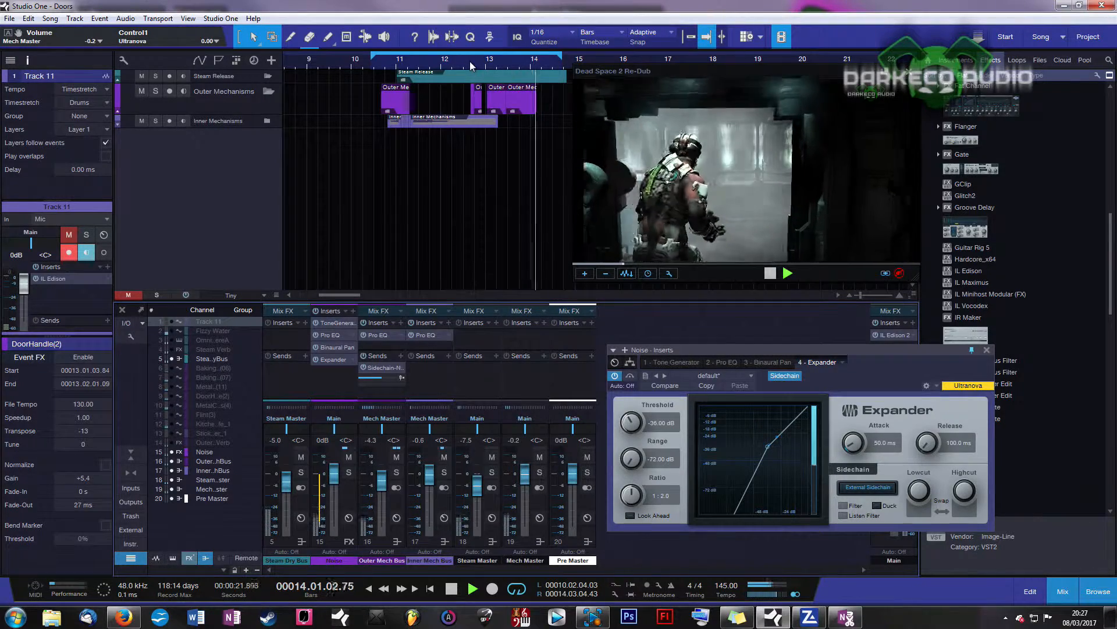
pyautogui.press('space')
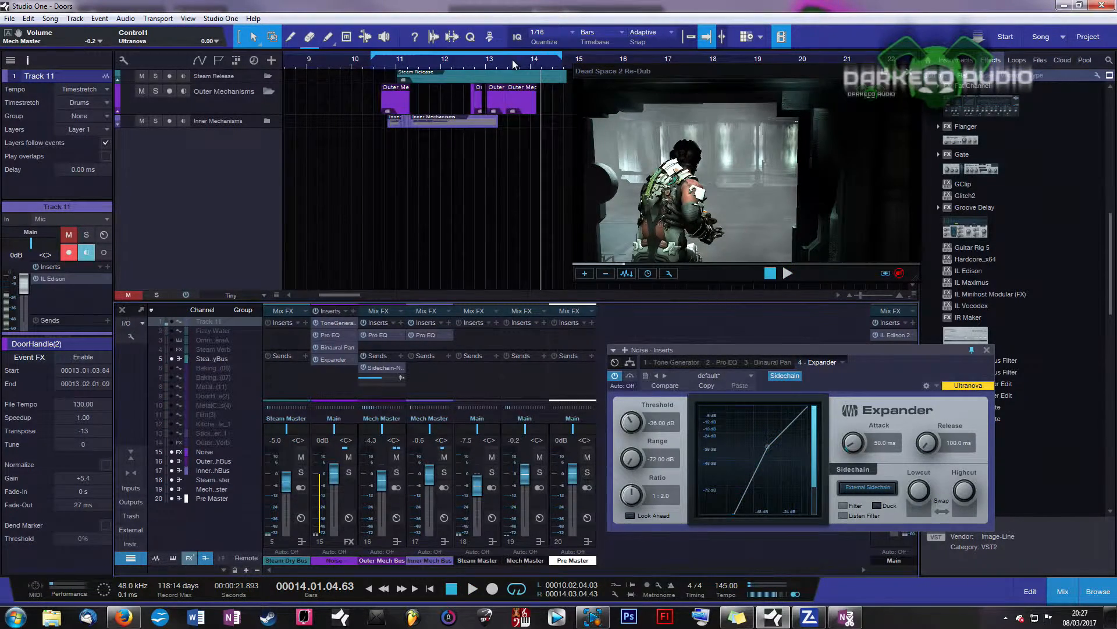
pyautogui.moveTo(513, 59); pyautogui.dragTo(501, 46)
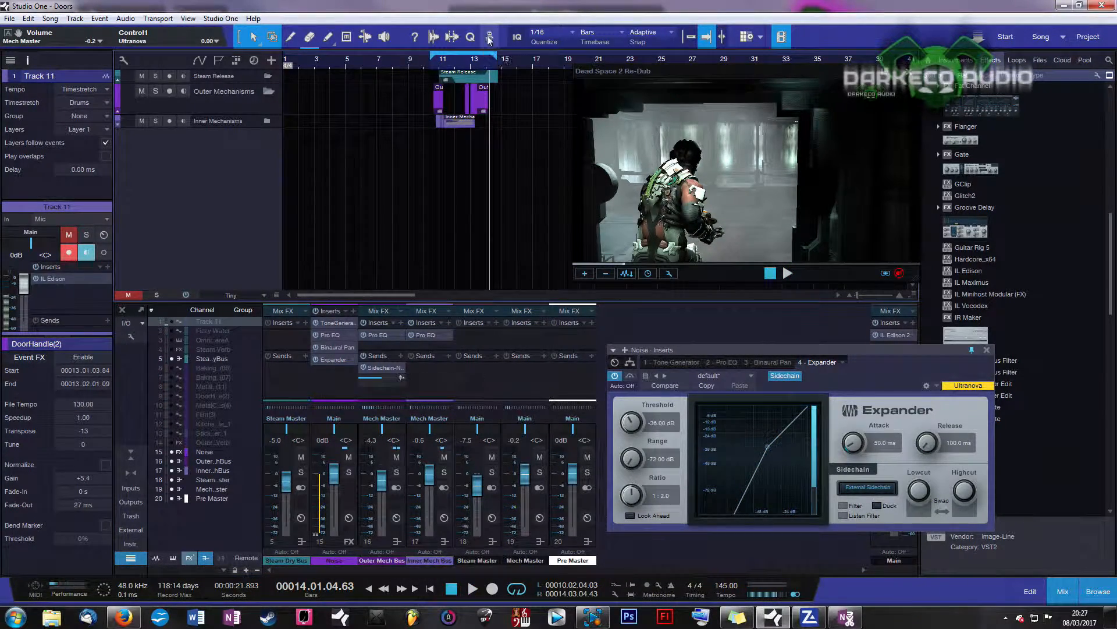